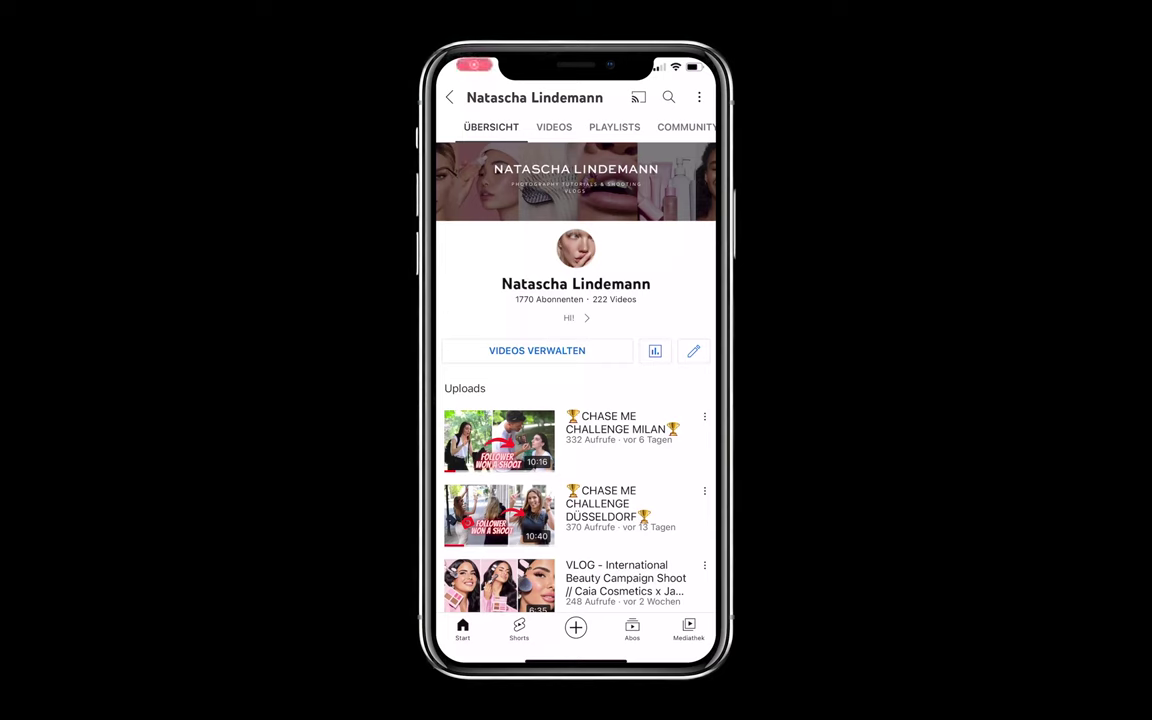
Step: Browse the playlists of the YouTube channel
left_click(614, 127)
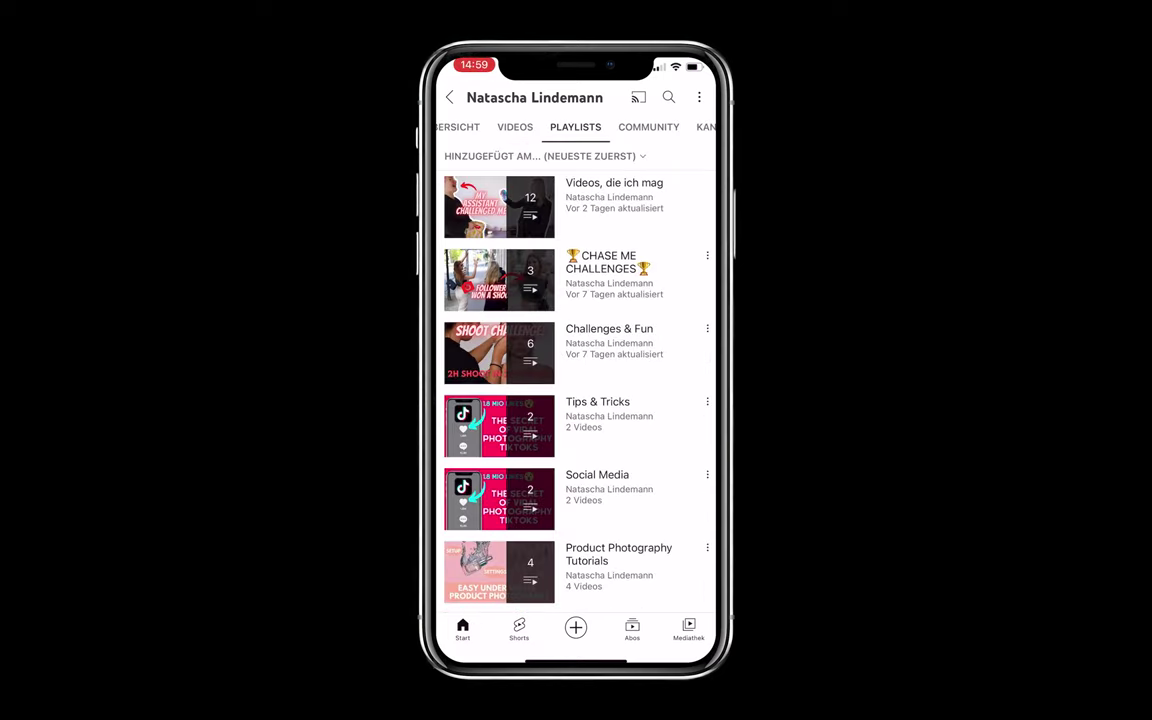
scroll(576, 380, "down", 3)
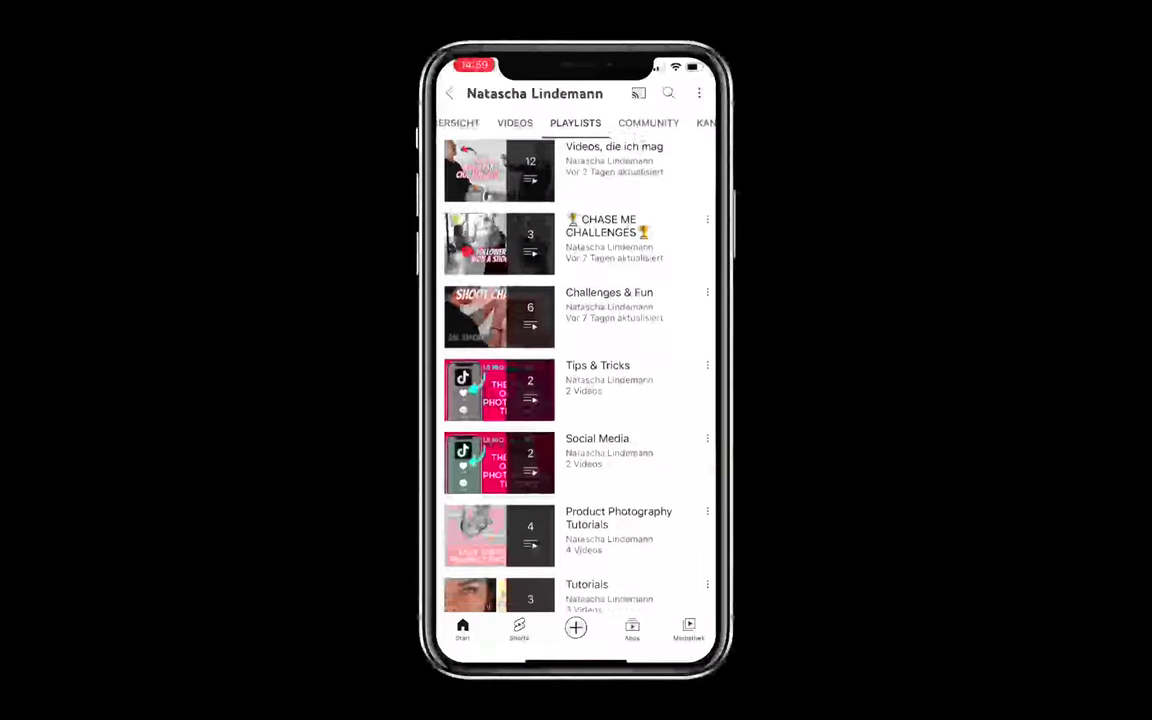
scroll(576, 380, "down", 3)
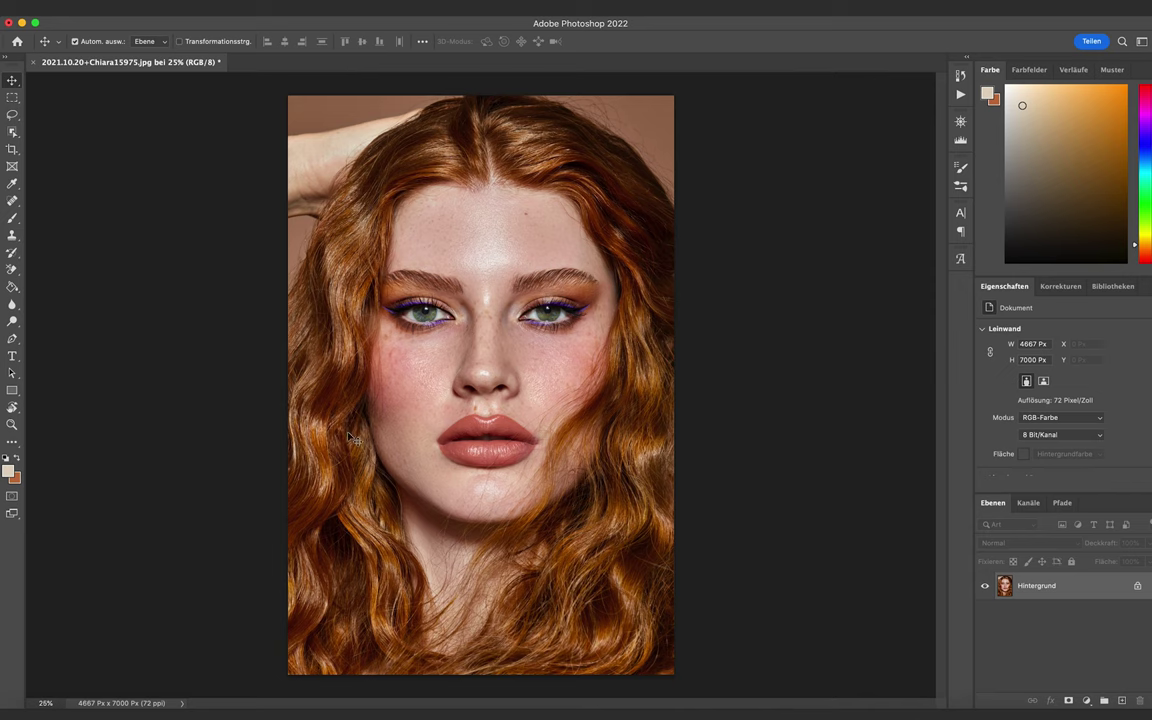
Step: Examine the portrait's skin tones up close in Photoshop, from the lips and cheeks up to the forehead and hairline
scroll(490, 362, "up", 5)
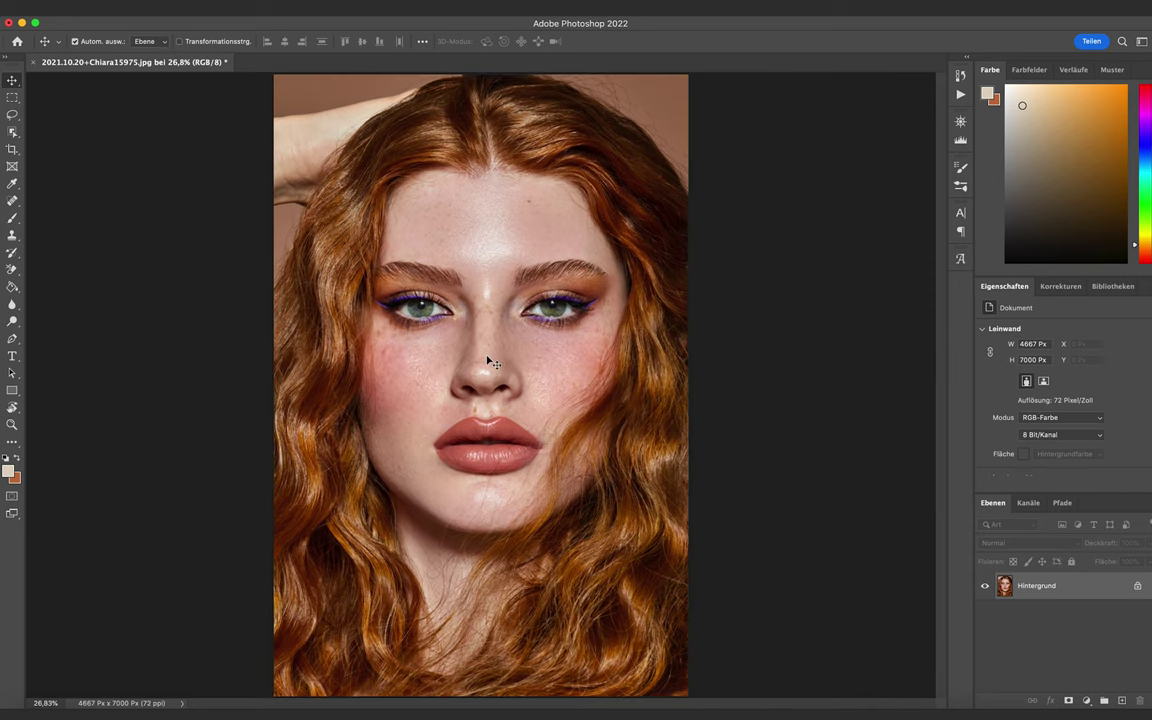
scroll(490, 362, "up", 3)
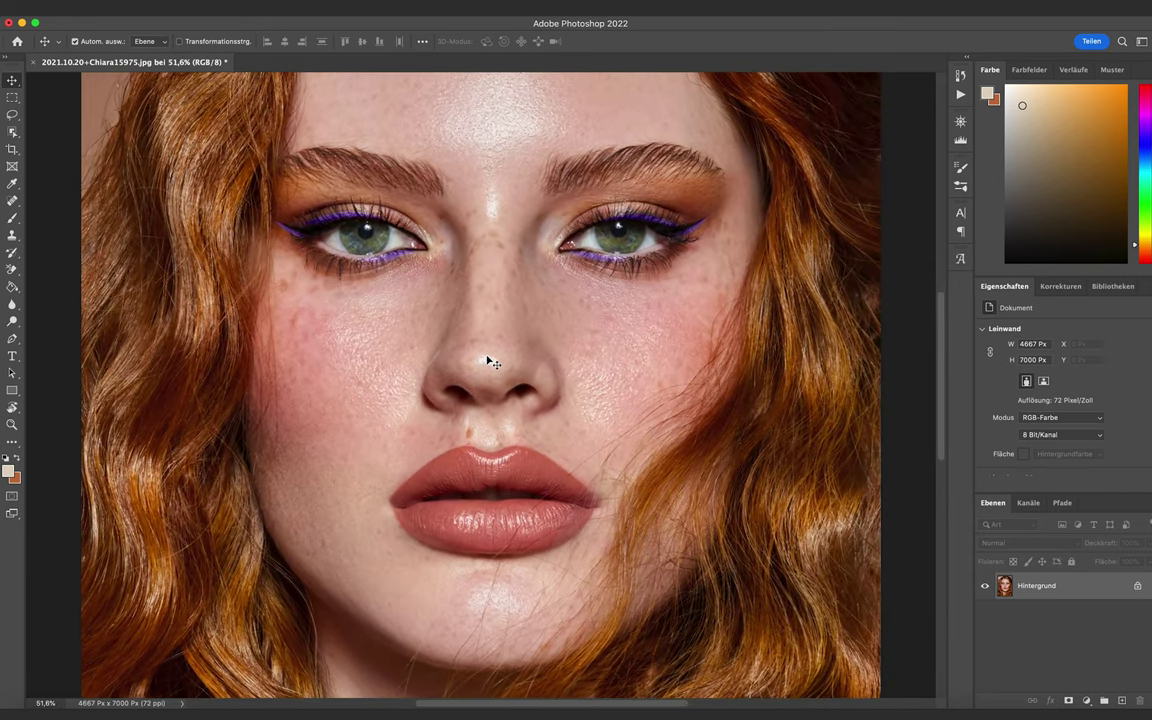
scroll(487, 333, "up", 3)
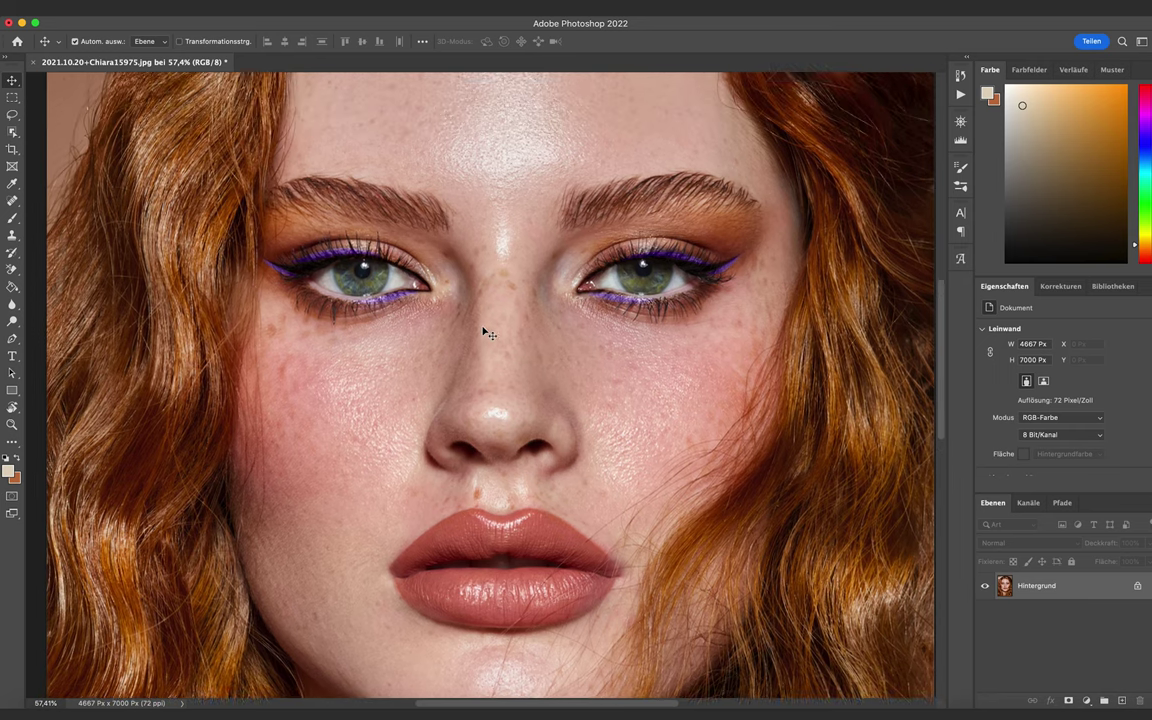
scroll(488, 333, "up", 2)
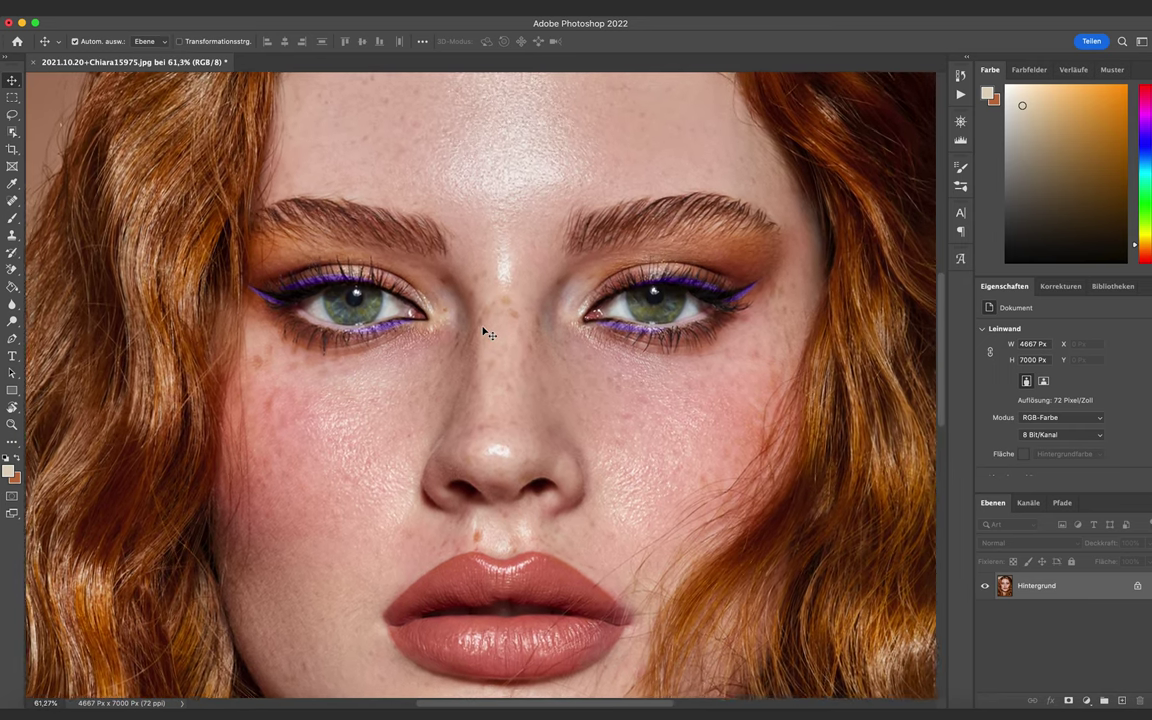
scroll(488, 333, "up", 2)
scroll(488, 333, "down", 4)
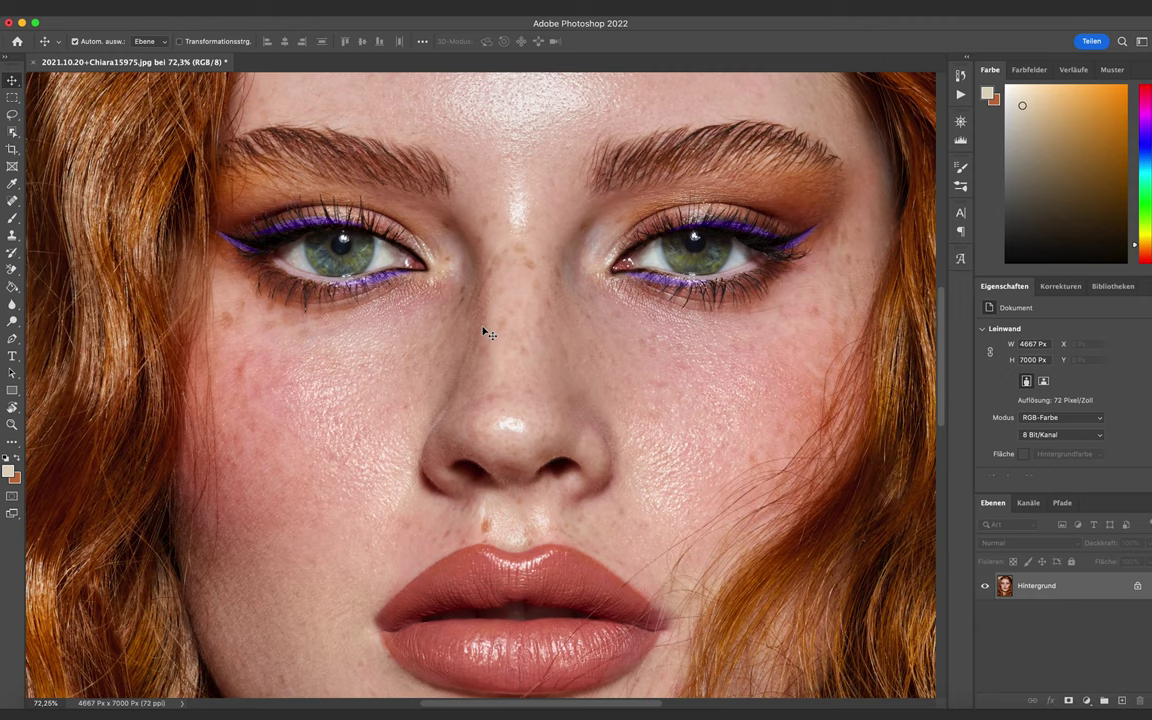
scroll(488, 333, "down", 4)
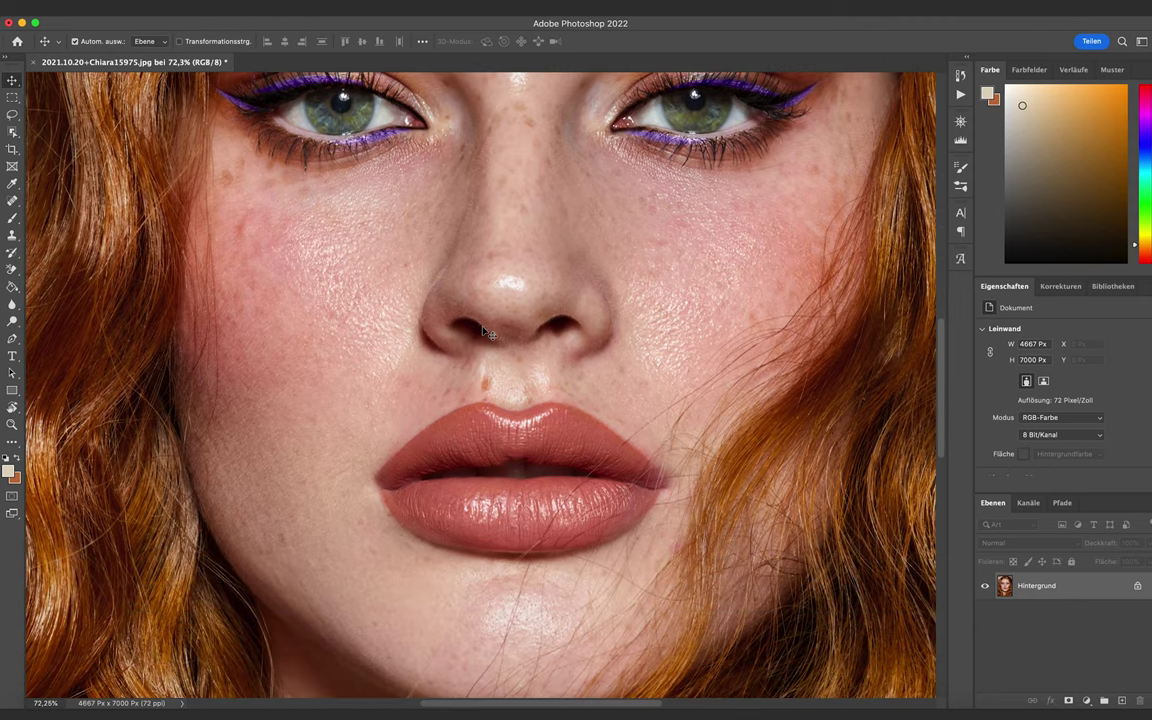
scroll(488, 333, "up", 5)
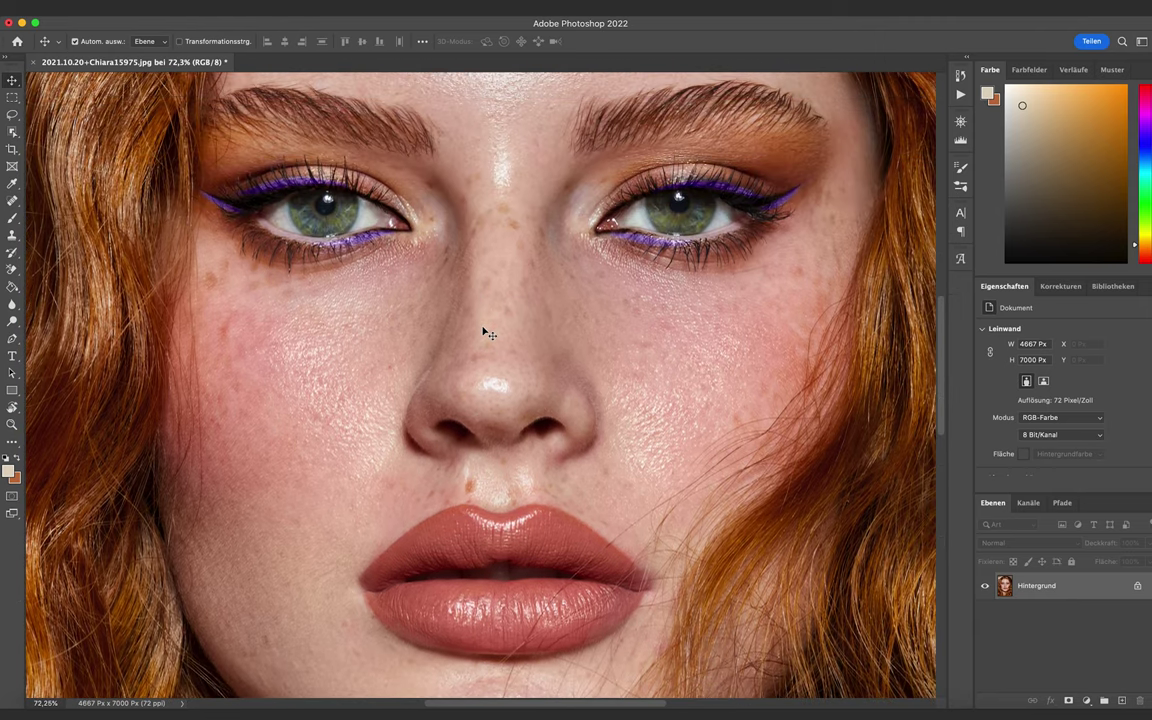
scroll(488, 333, "up", 4)
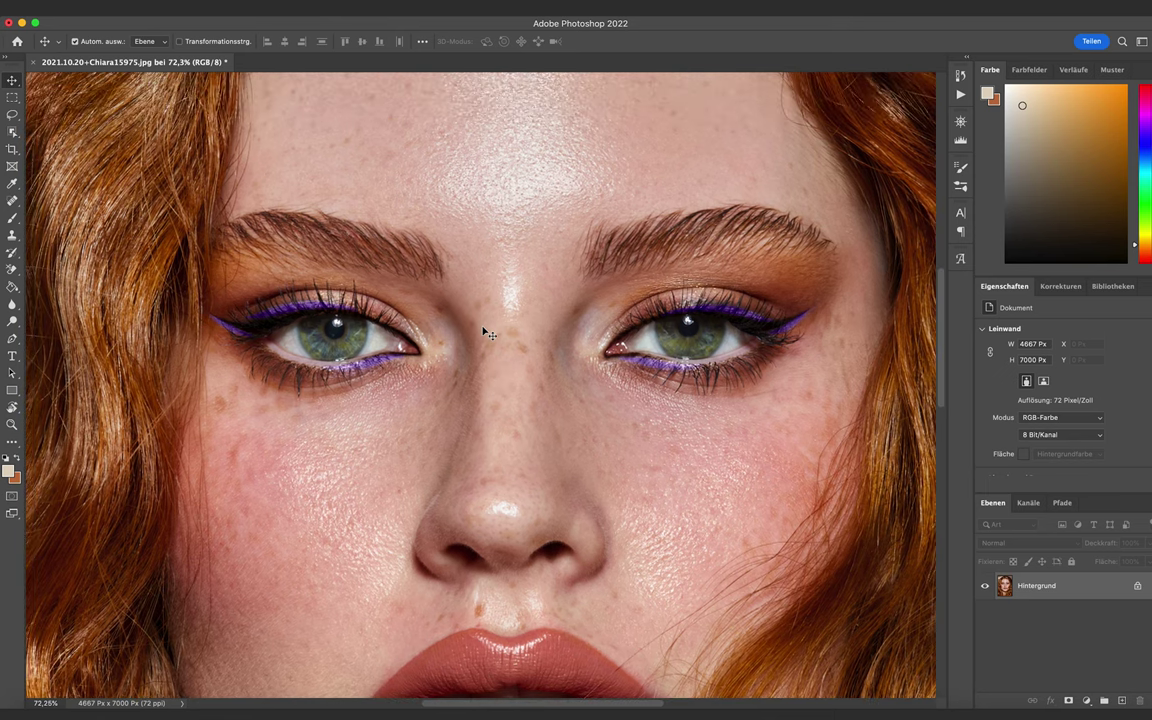
scroll(488, 333, "up", 4)
scroll(488, 333, "up", 4)
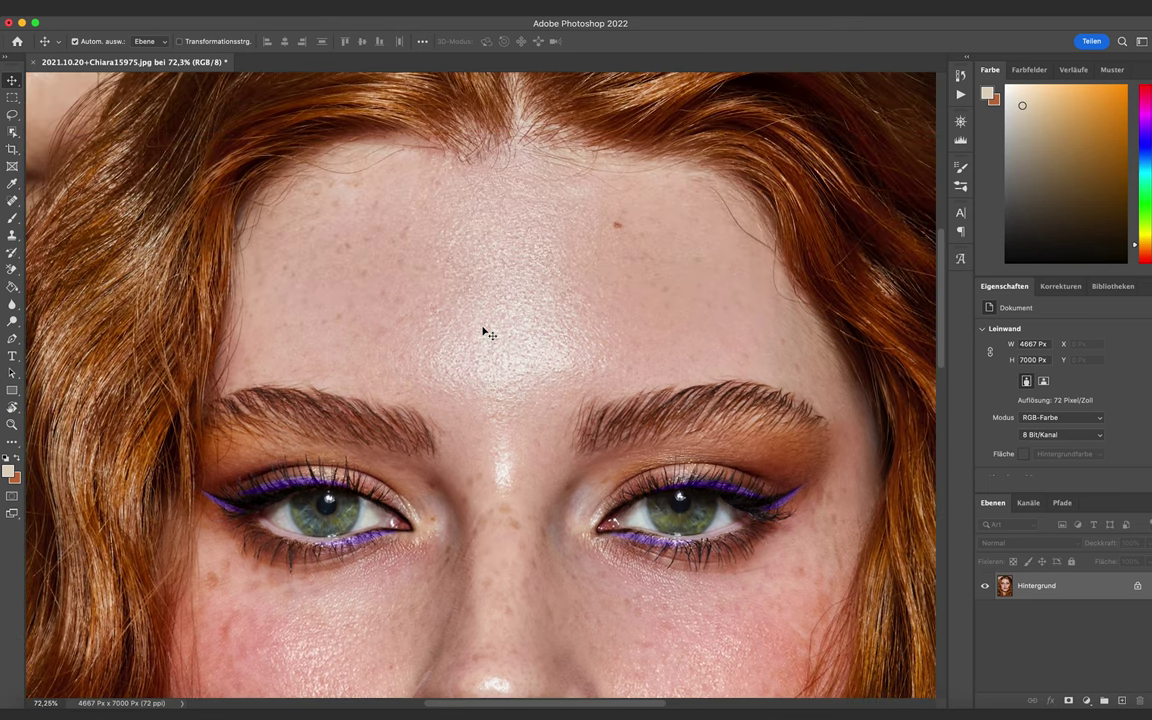
scroll(488, 333, "up", 2)
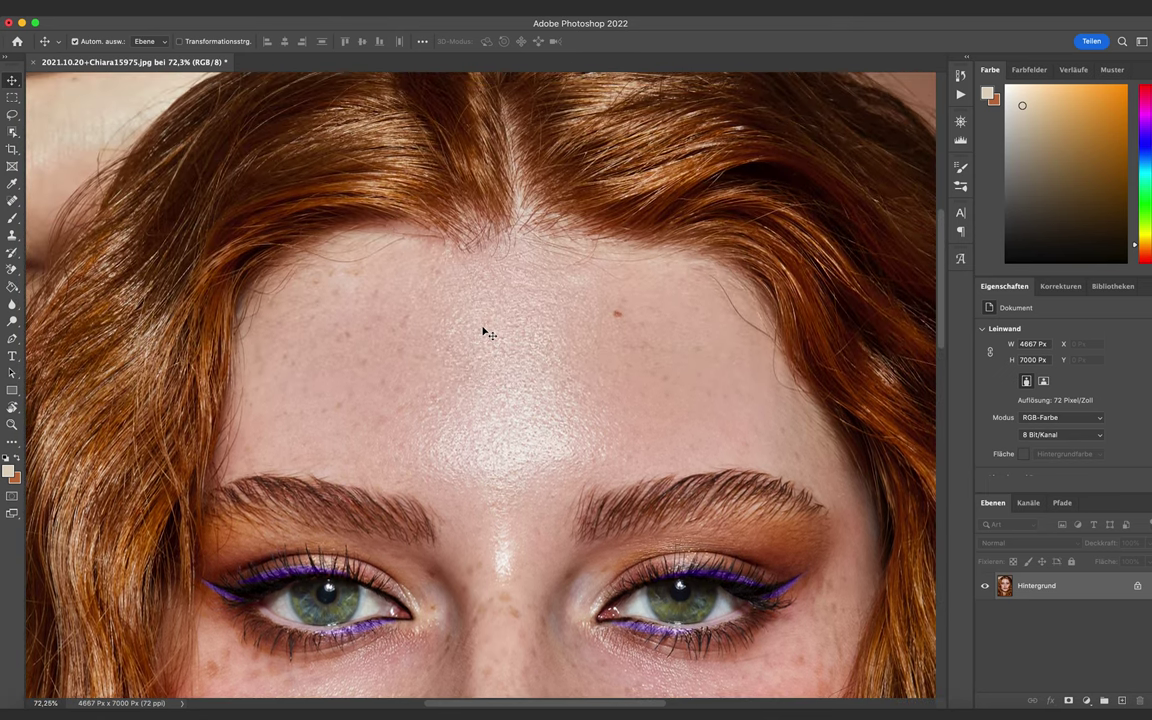
scroll(483, 328, "down", 2)
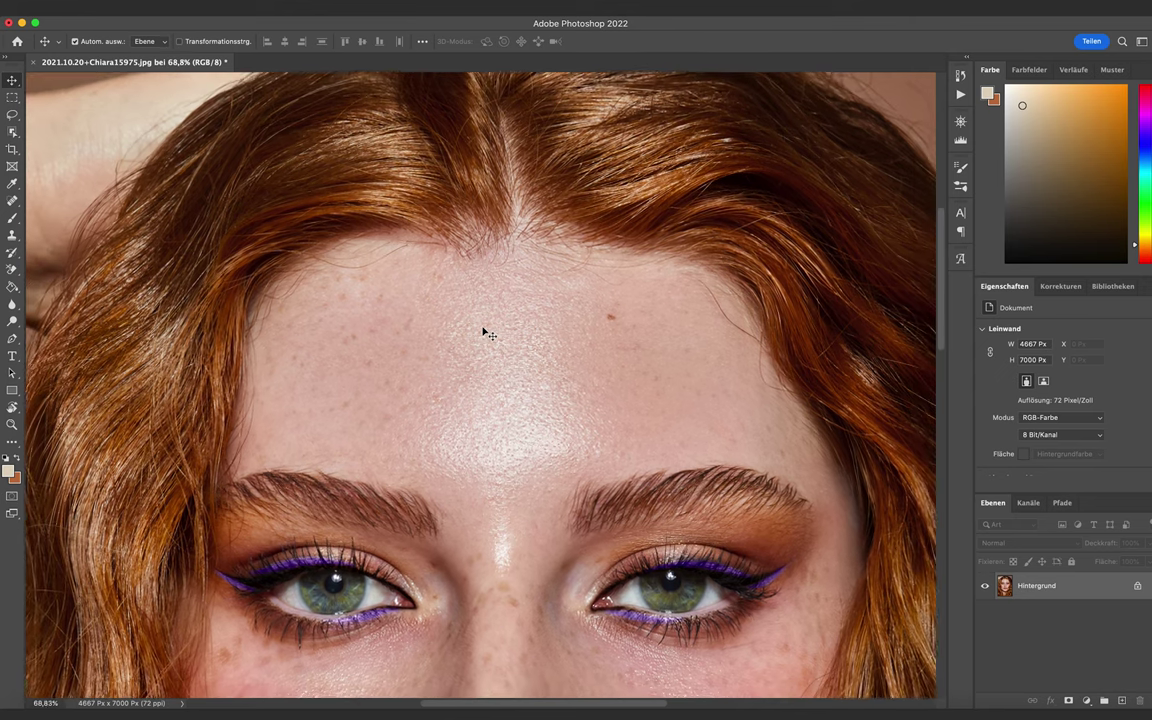
scroll(488, 333, "down", 1)
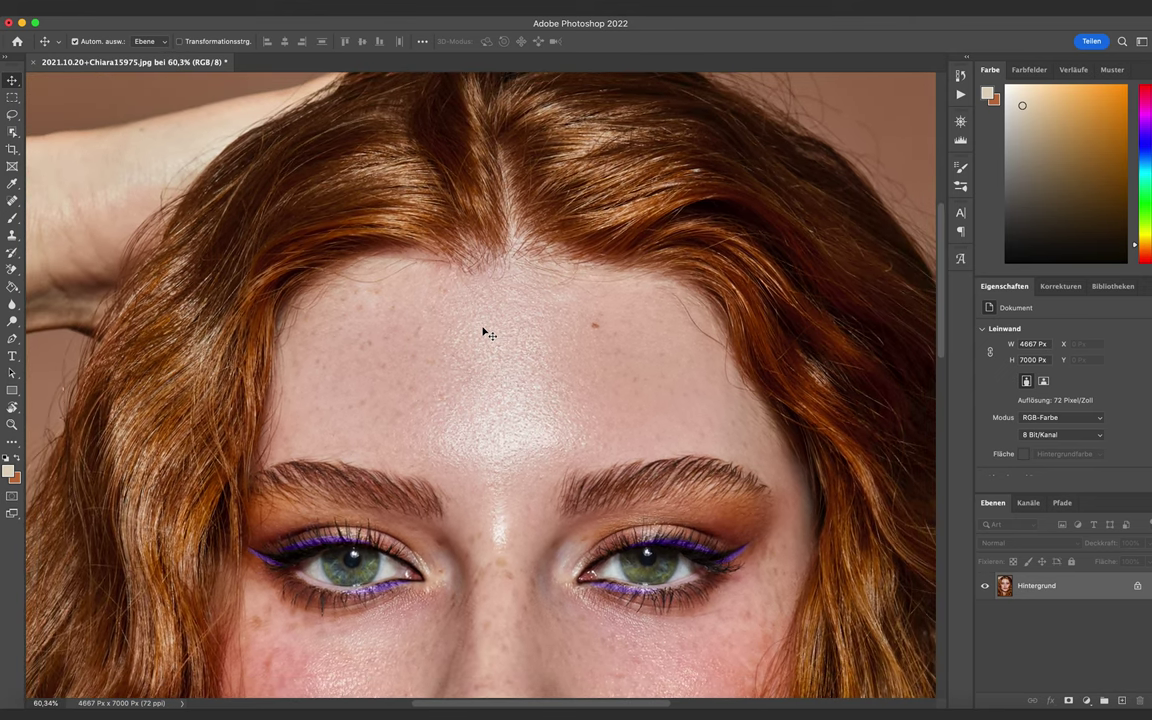
scroll(488, 333, "down", 4)
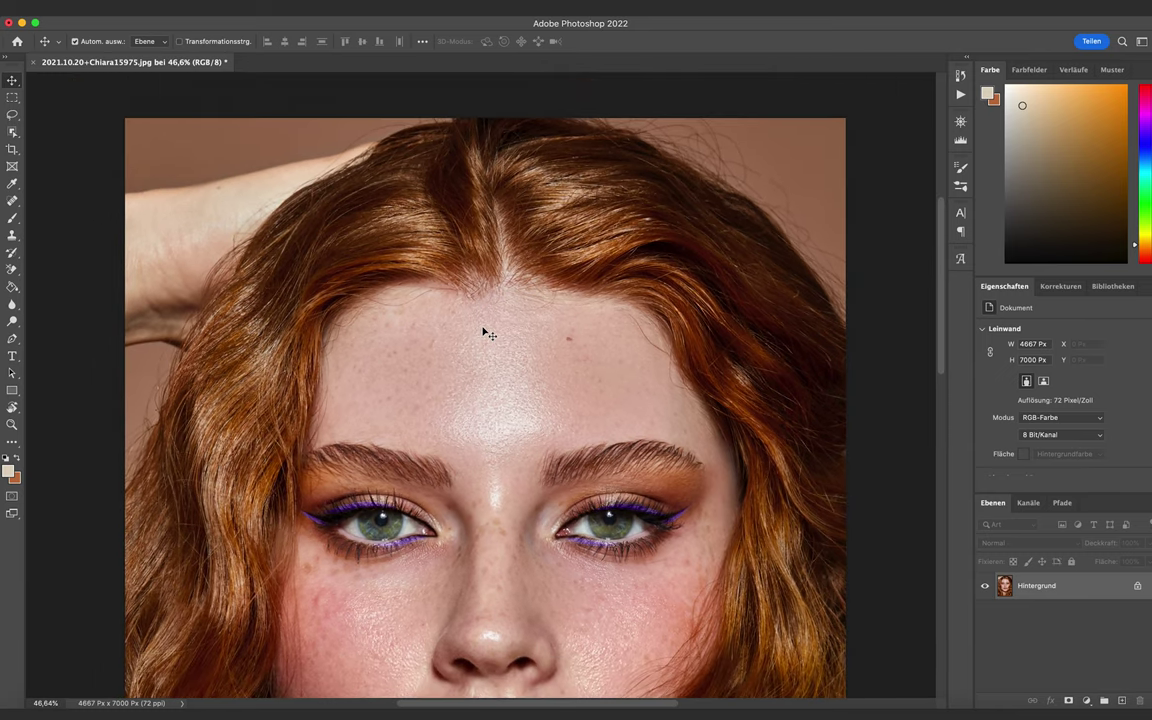
scroll(487, 333, "down", 1)
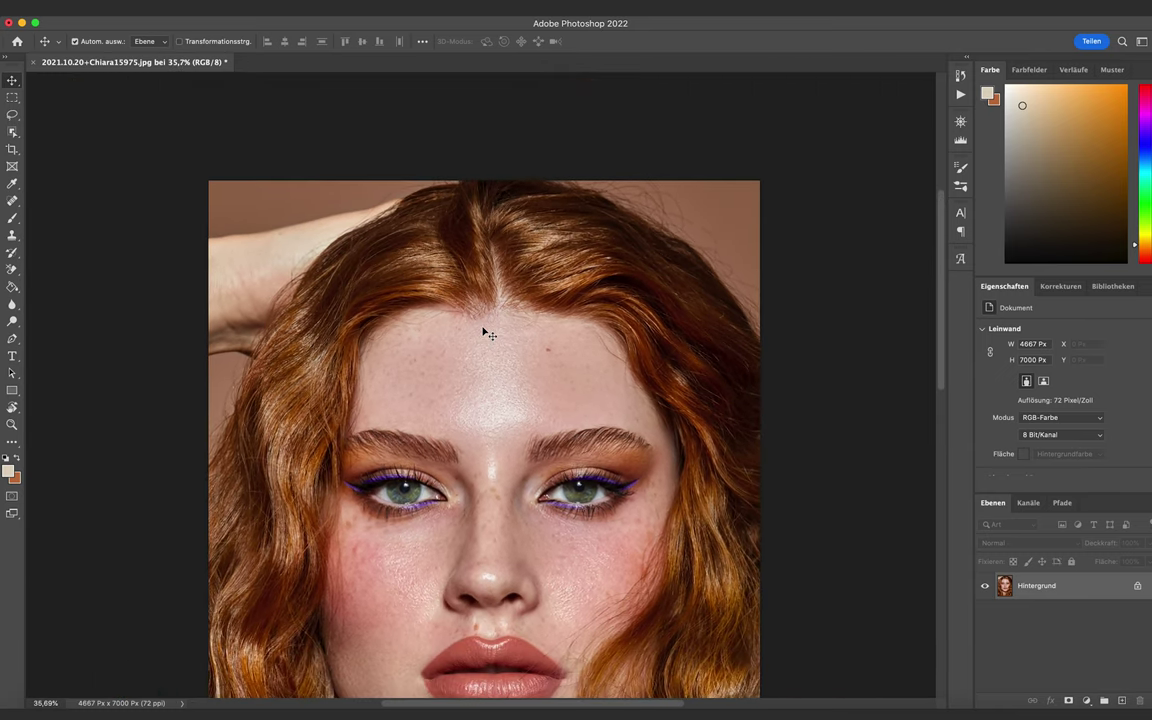
scroll(488, 333, "down", 1)
scroll(488, 333, "down", 1)
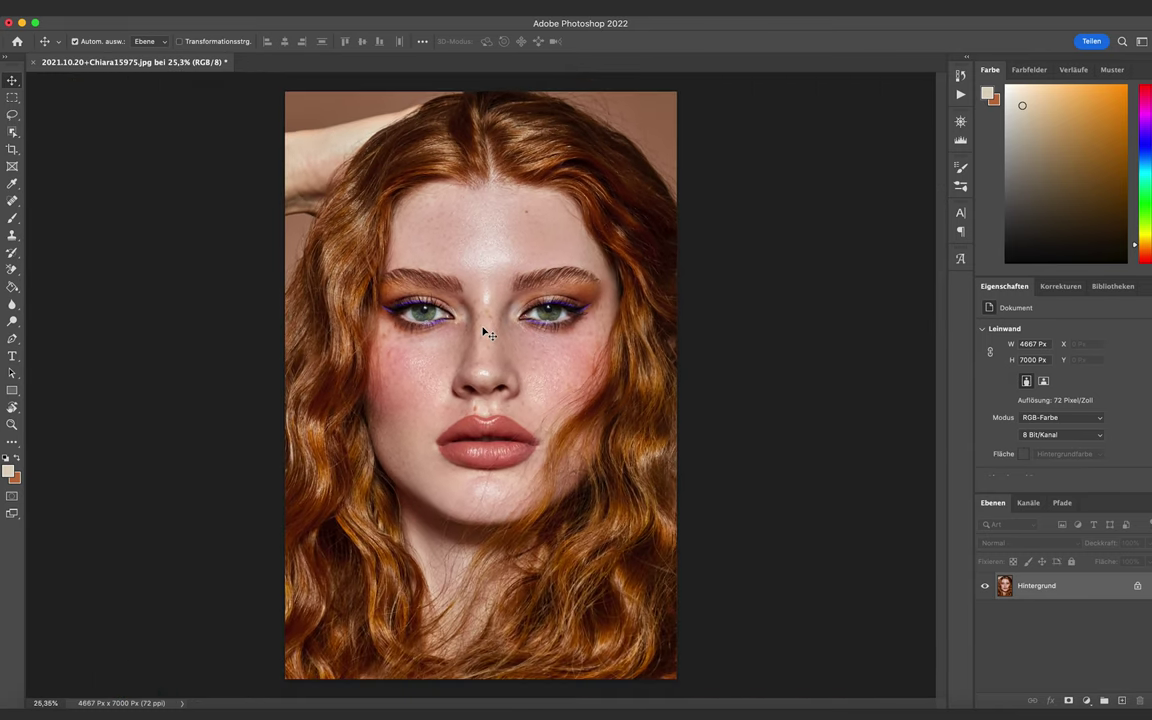
Step: Add a Farbbalance adjustment layer with midtones at Cyan/Rot +25, Magenta/Grün +10 and Gelb/Blau -12
left_click(1088, 701)
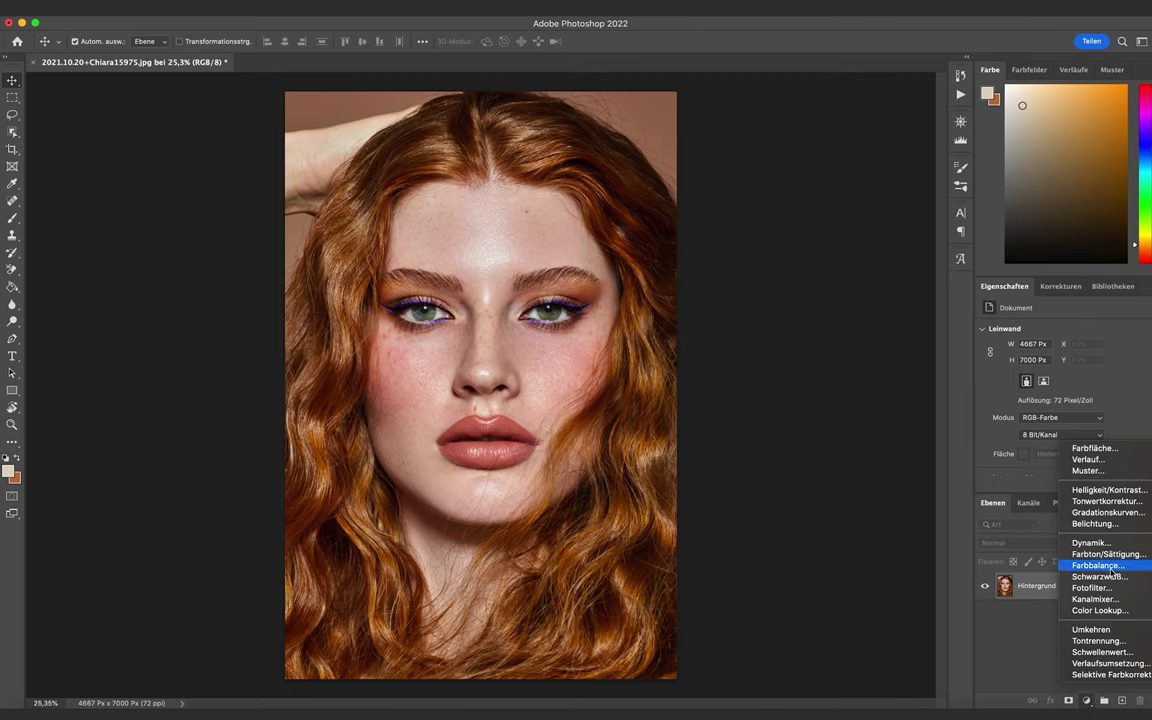
left_click(1098, 566)
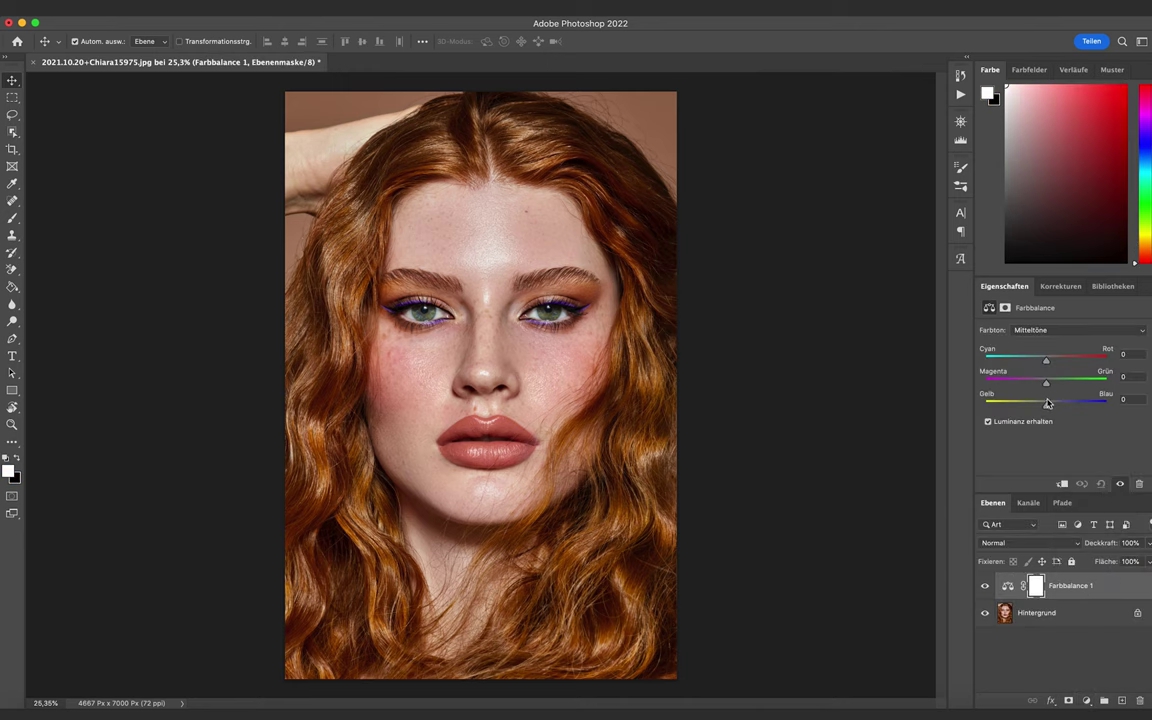
left_click_drag(1048, 408, 1045, 408)
left_click_drag(1045, 408, 1041, 408)
left_click_drag(1046, 362, 1039, 410)
left_click_drag(1051, 361, 1053, 388)
left_click(1073, 657)
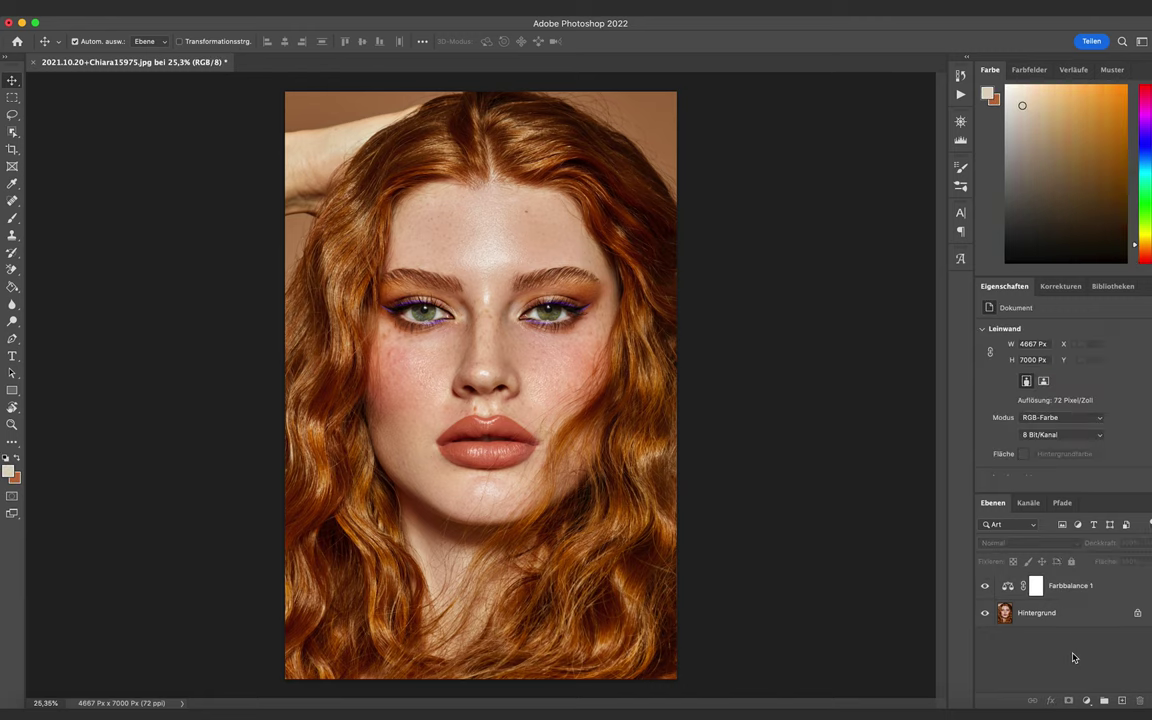
Step: Add a vector mask to the Farbbalance 1 layer and invert its layer mask to black, with the Brush tool active
left_click(1078, 594)
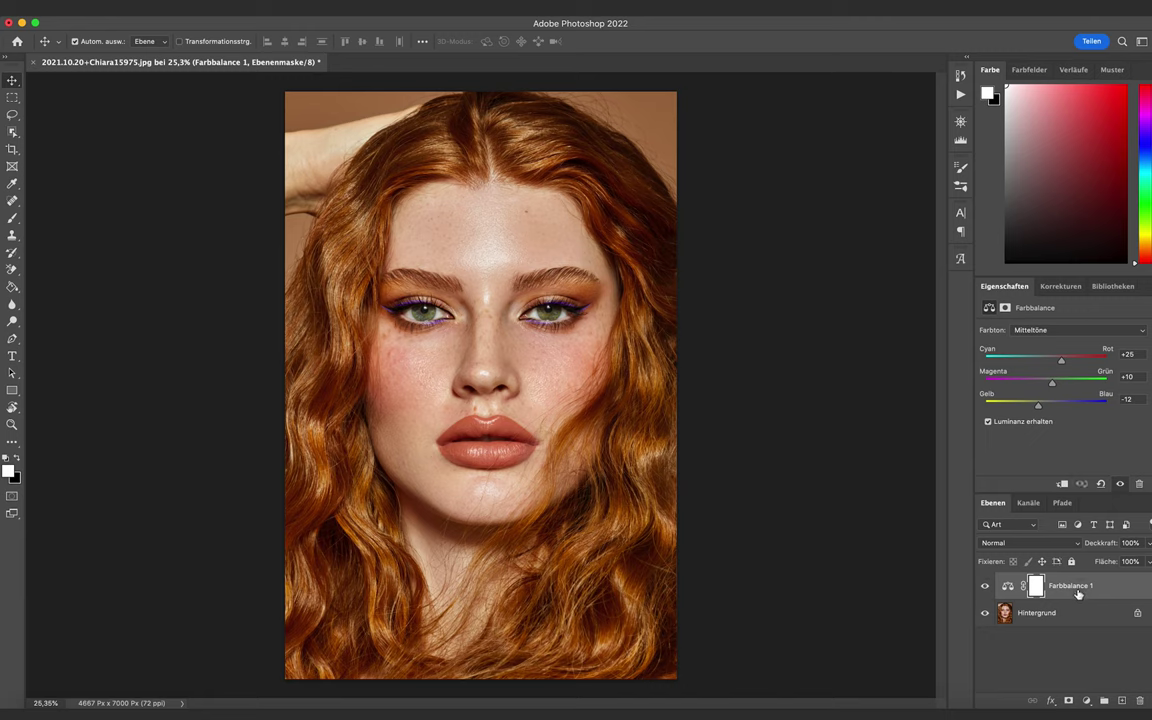
left_click(1070, 702)
key("b")
key("super+i")
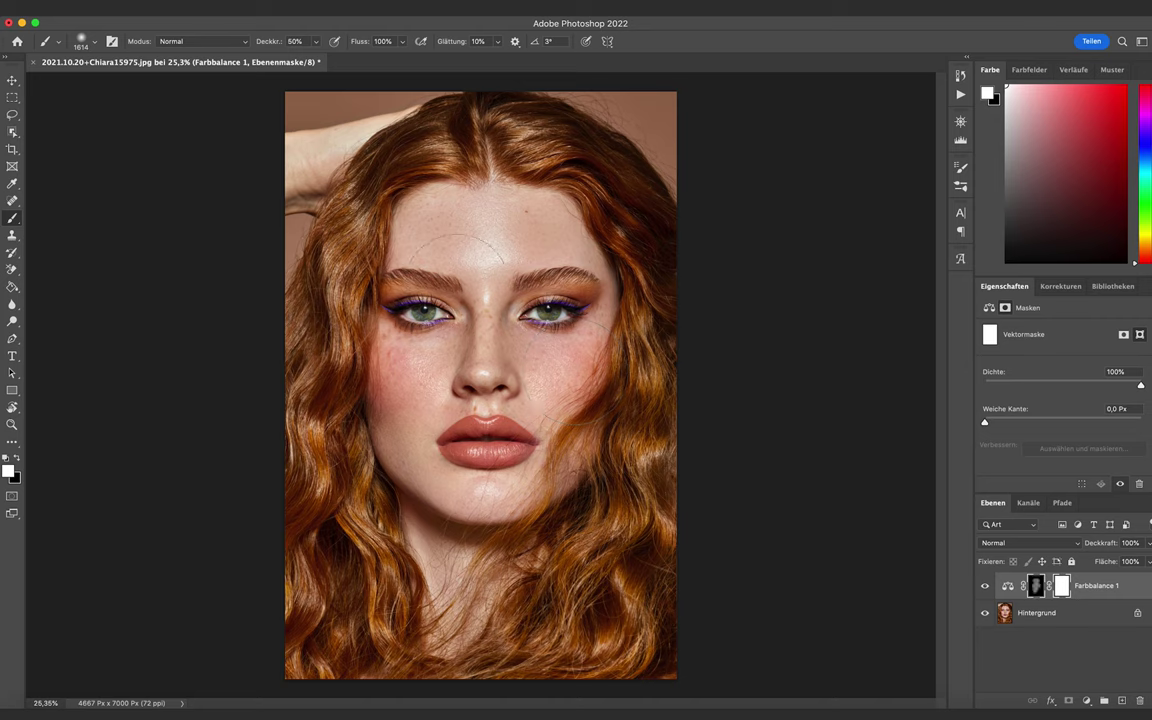
Step: Paint the colour balance onto the facial skin with a soft white brush at 50% opacity and compare the image with and without it
left_click_drag(424, 257, 386, 258)
left_click_drag(427, 246, 442, 247)
left_click(489, 338)
left_click(986, 586)
left_click(987, 586)
left_click(987, 586)
left_click(987, 586)
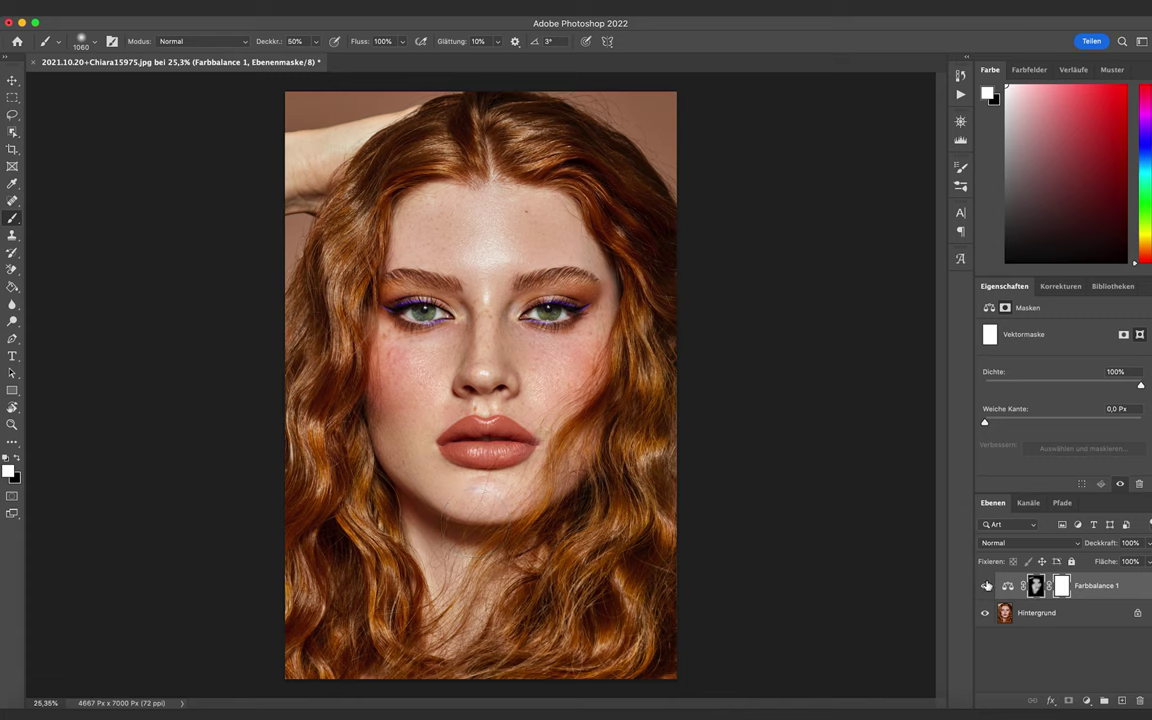
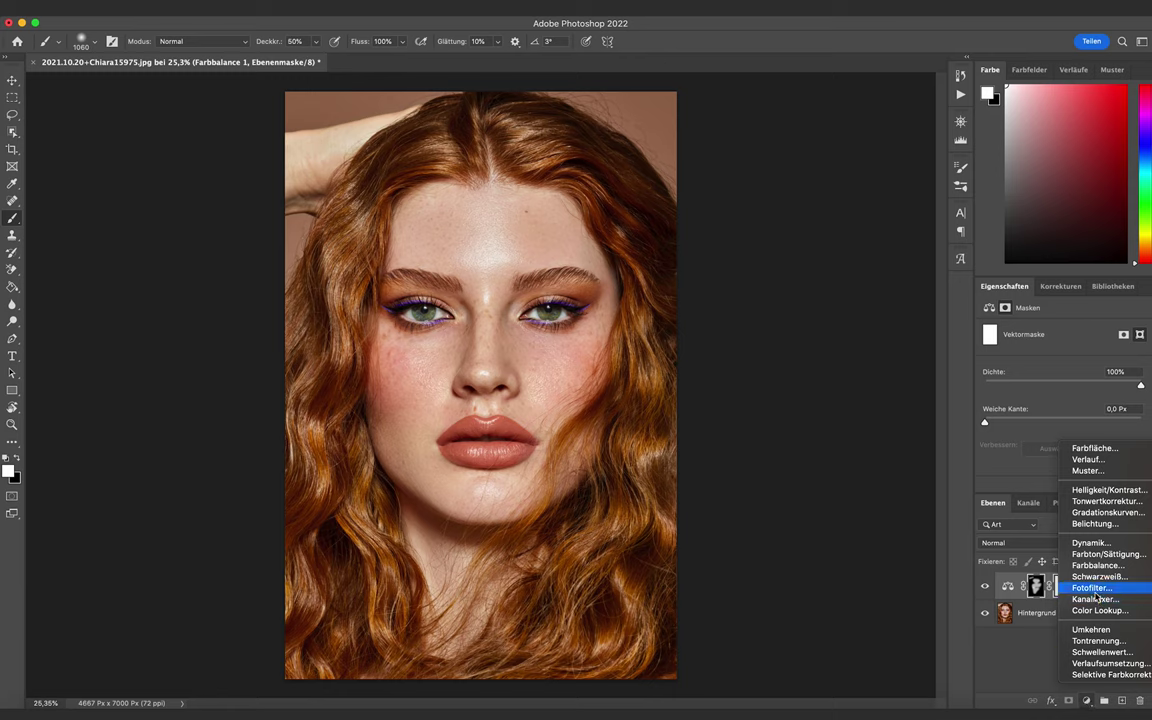
Step: Add a Fotofilter adjustment layer above Farbbalance 1 and try its Yellow, Sepia and Blue presets
left_click(1093, 590)
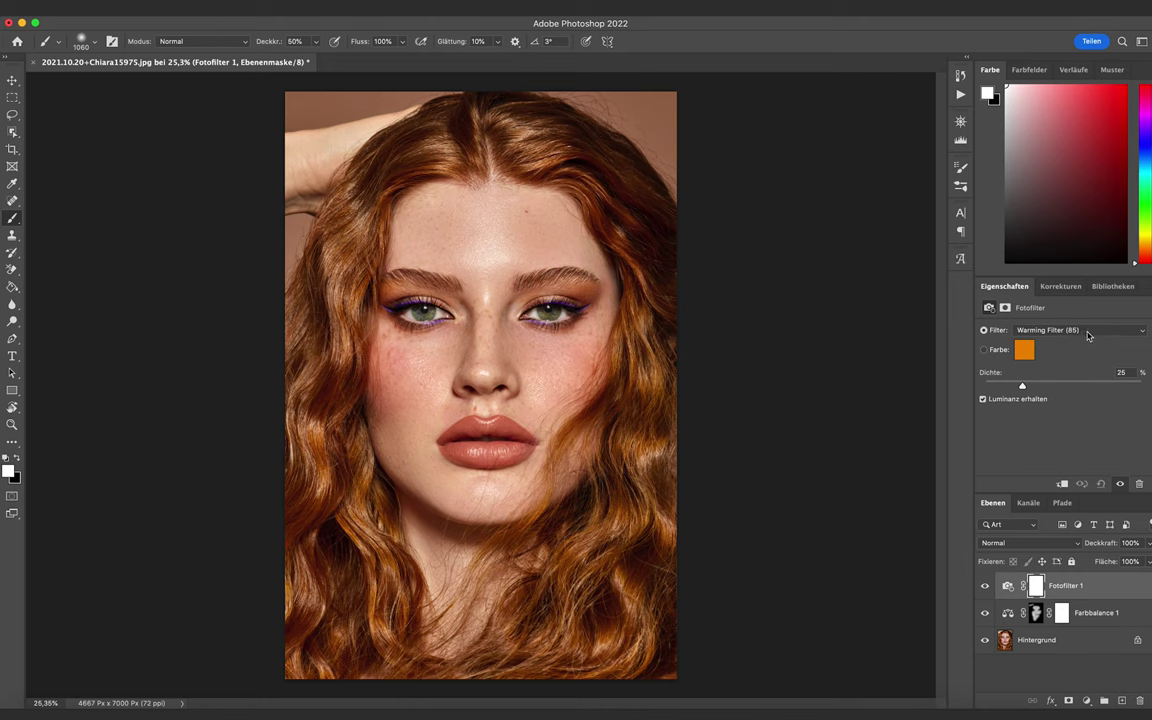
left_click(1089, 334)
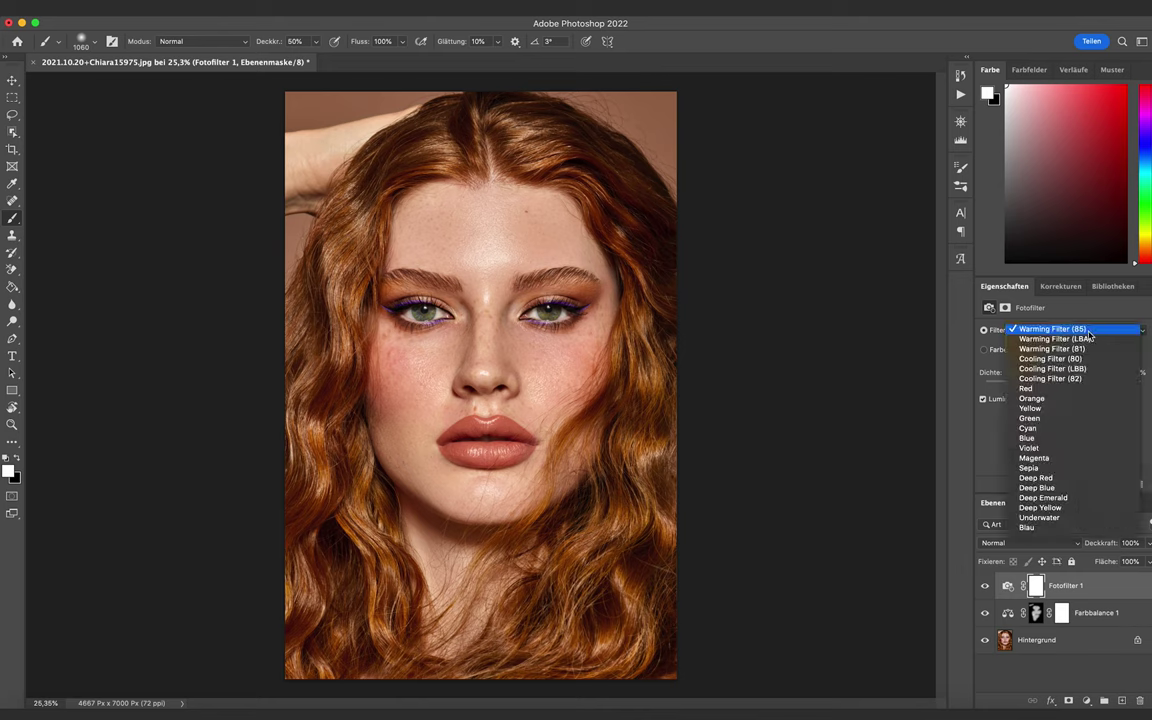
left_click(1080, 409)
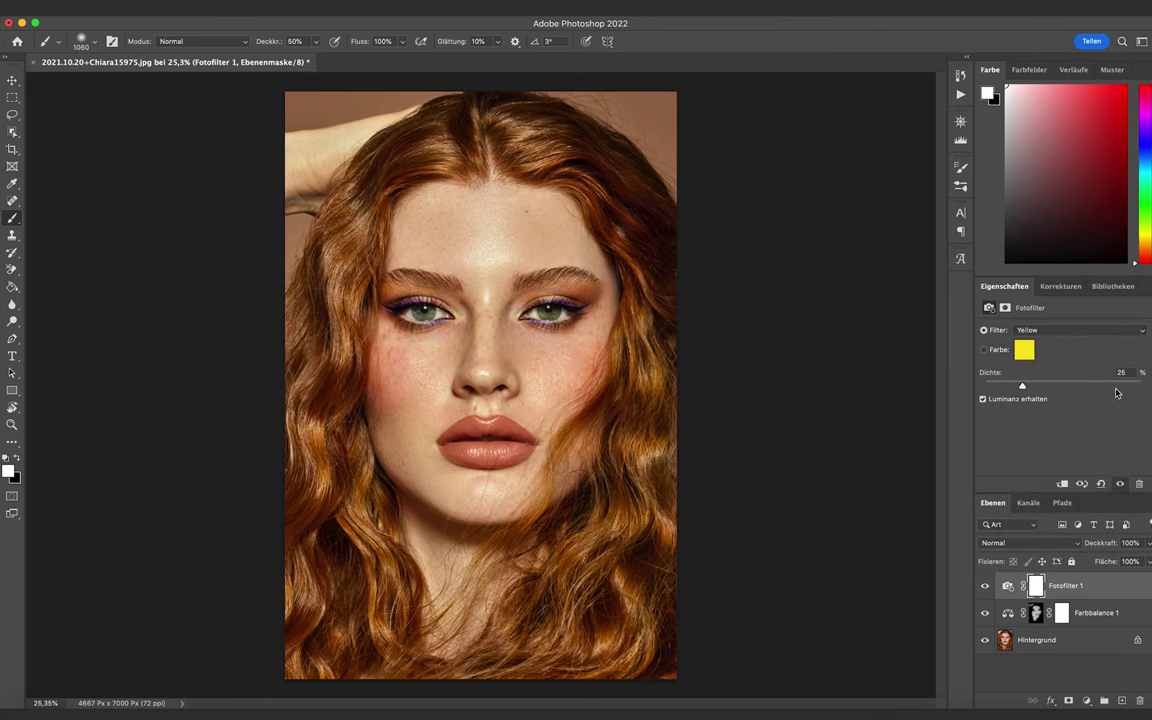
left_click(1050, 330)
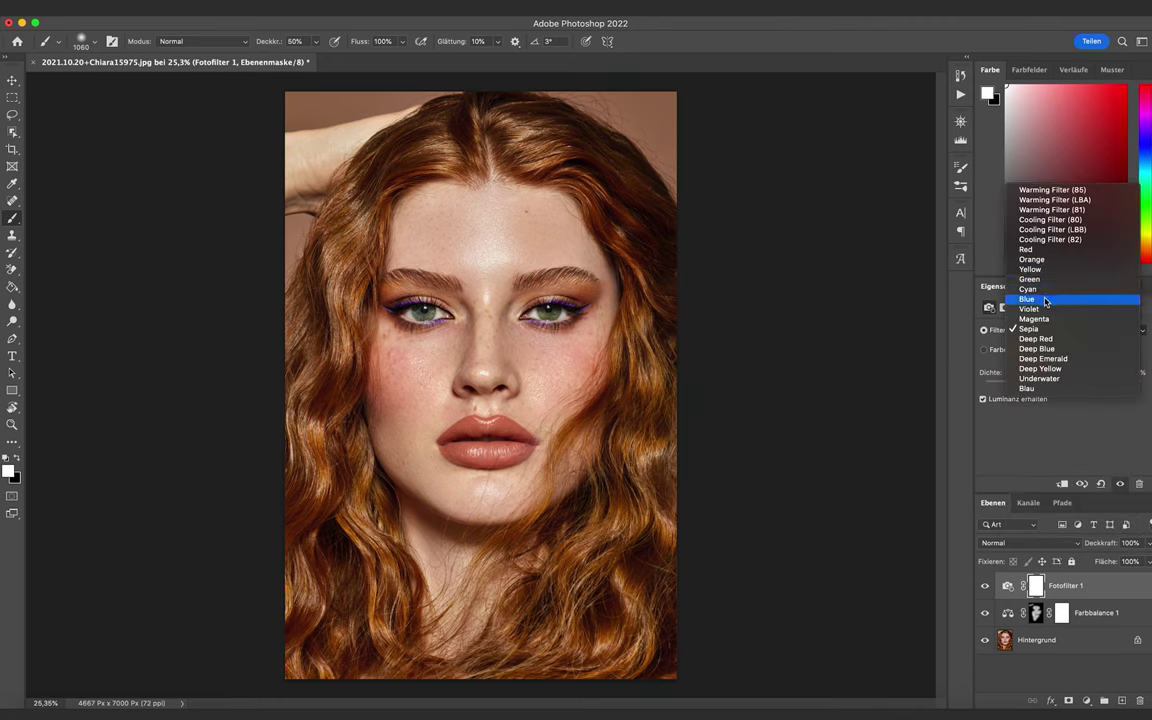
left_click(1045, 300)
Step: Switch the photo filter to a custom colour, test a strong density of 80%, and set the density to 39%
left_click(984, 349)
left_click_drag(1023, 382, 1112, 388)
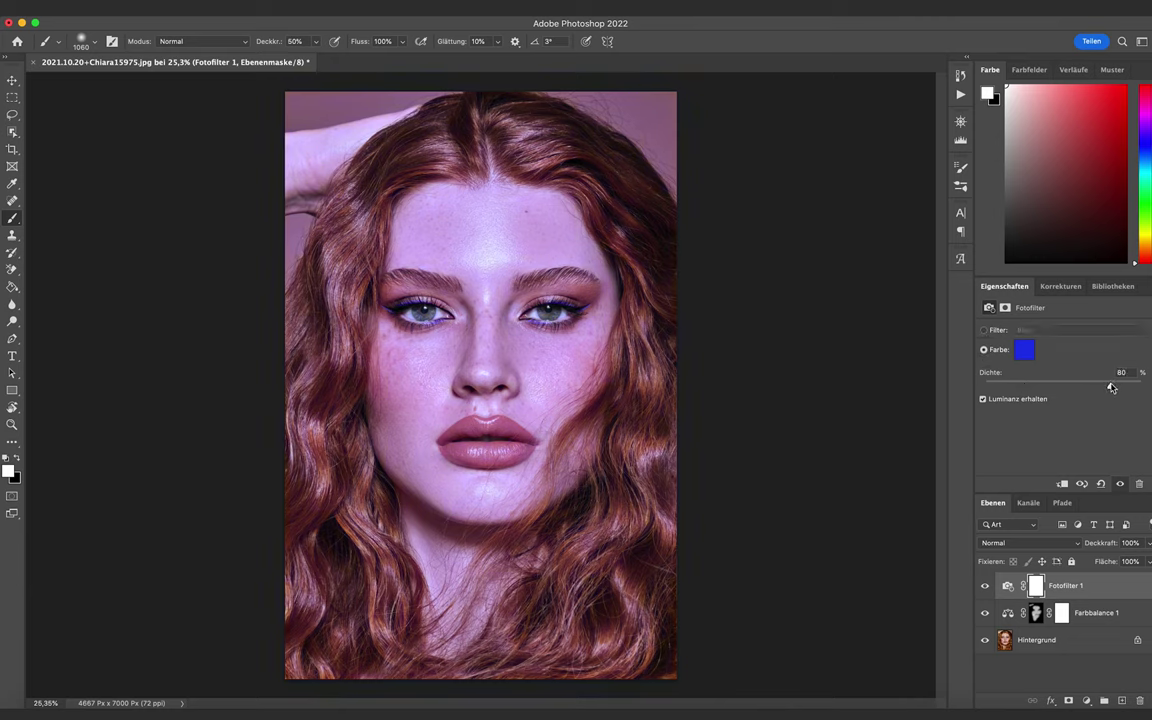
left_click_drag(1020, 386, 1045, 383)
Step: Set the photo filter's custom colour to the warm yellow #ffcc00
left_click(1025, 352)
left_click_drag(904, 240, 904, 320)
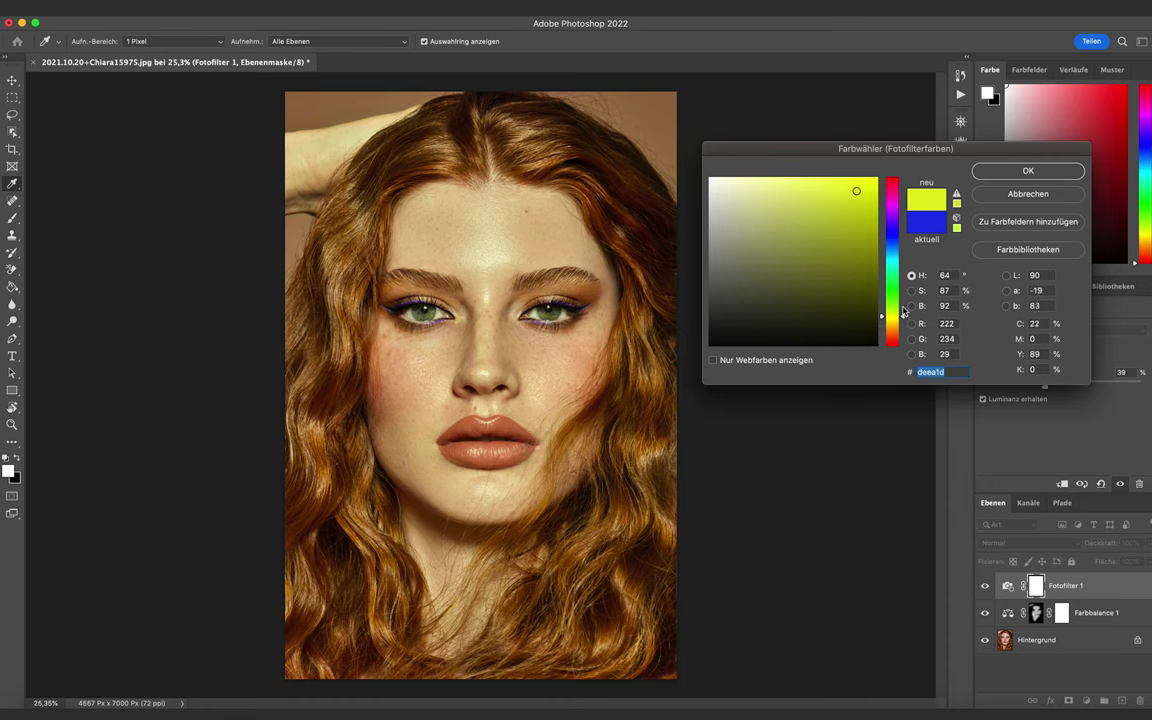
left_click_drag(868, 185, 898, 161)
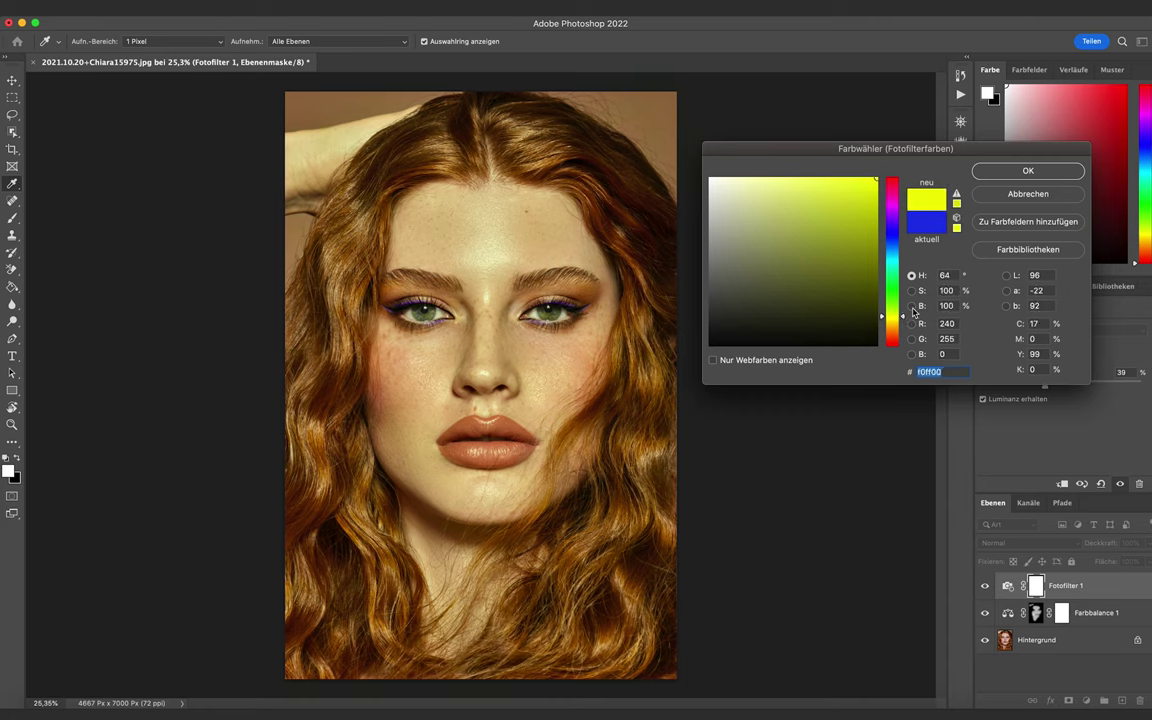
left_click_drag(904, 317, 906, 327)
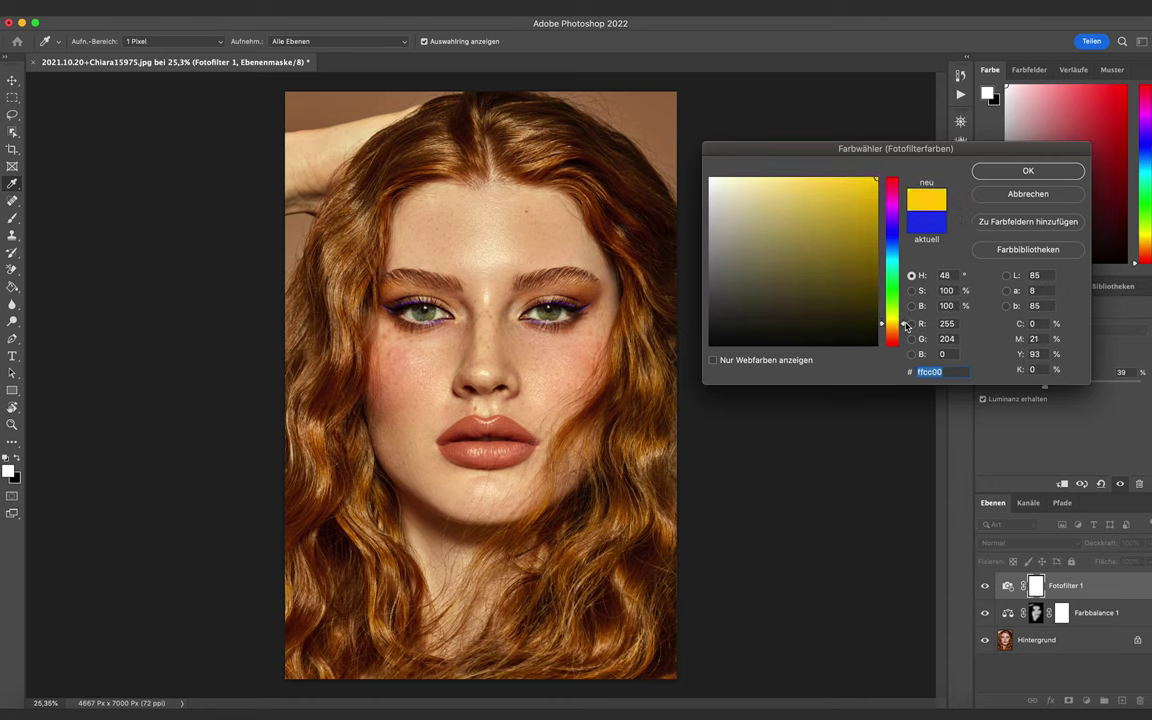
left_click(998, 172)
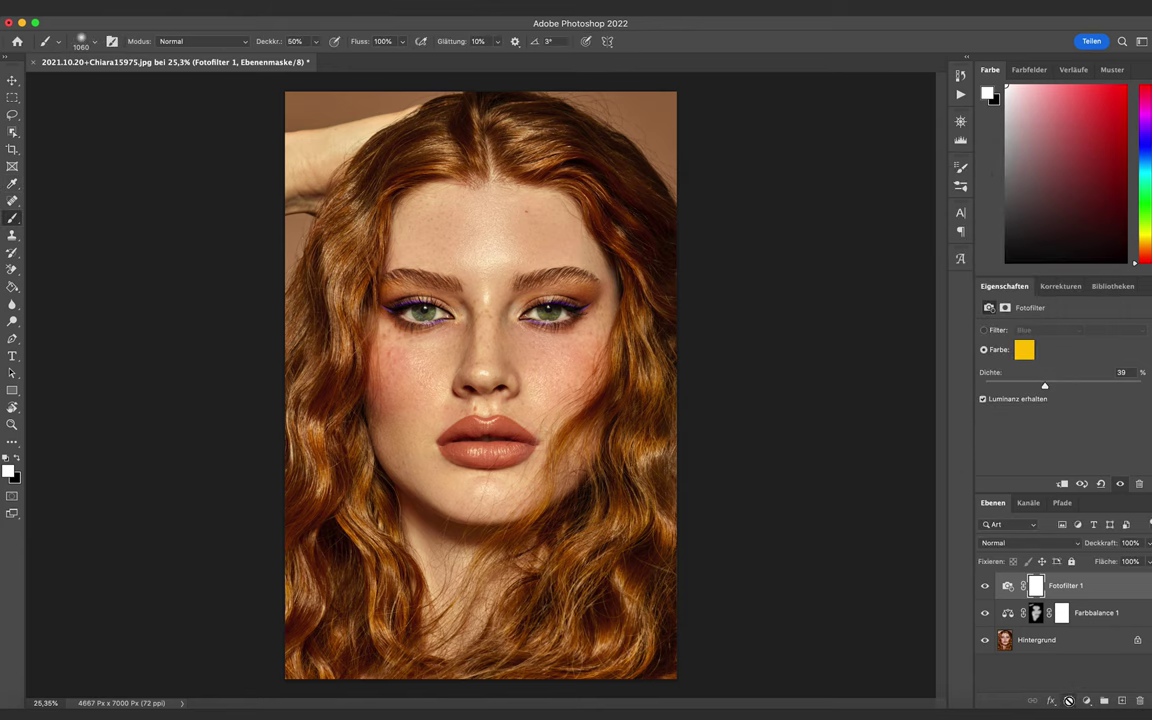
Step: Add a vector mask to the Fotofilter 1 layer and invert its layer mask to black
left_click(1068, 700)
key("super+i")
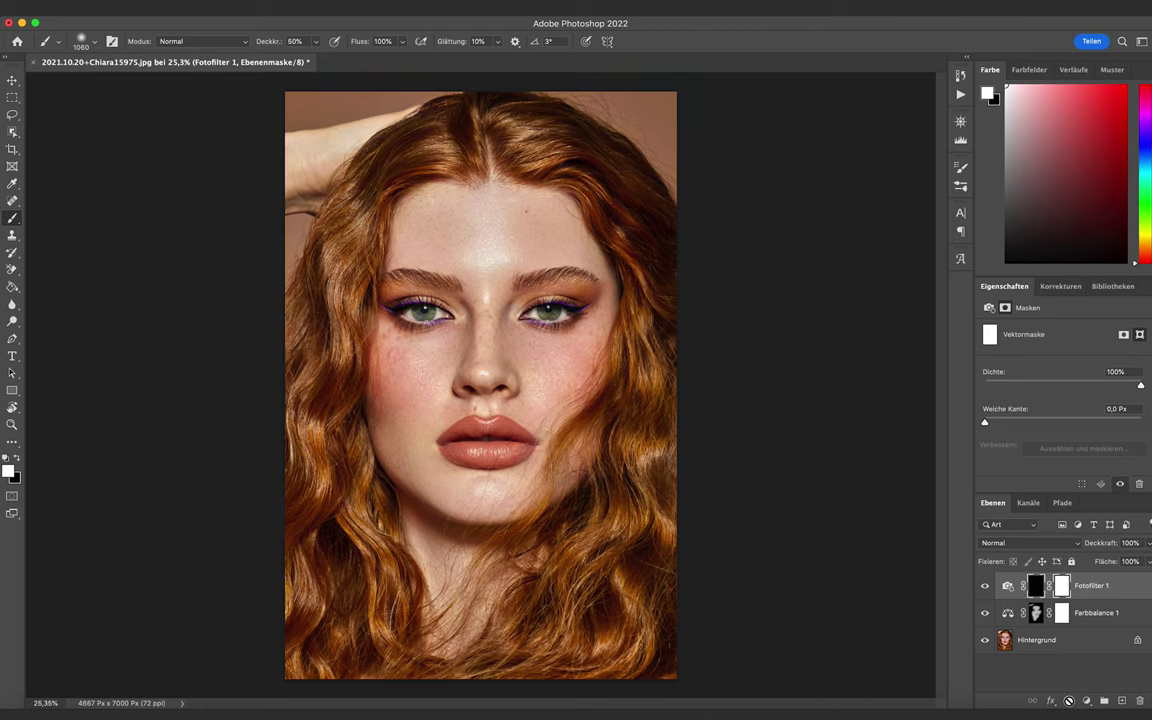
Step: Paint the face and raised arm white on the Fotofilter 1 layer mask at 100% brush opacity, and paint the lips back out with black
key("0")
left_click_drag(452, 340, 493, 341)
mouse_move(460, 225)
left_mouse_down()
mouse_move(510, 225)
mouse_move(485, 222)
mouse_move(436, 246)
mouse_move(423, 400)
left_mouse_up()
left_click_drag(477, 262, 401, 265)
left_click_drag(345, 134, 348, 139)
key("x")
left_click_drag(497, 443, 502, 443)
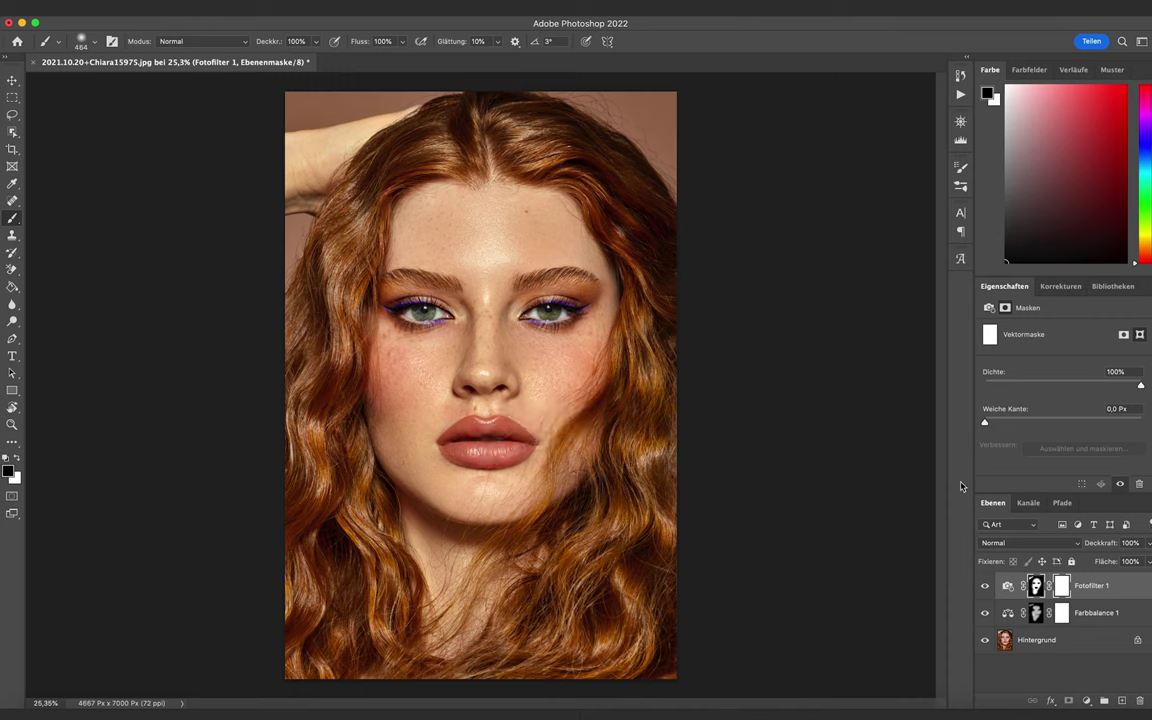
Step: Reduce the Fotofilter 1 layer's opacity to 71% and compare the result with the original background
left_click(1149, 561)
left_click_drag(1149, 561, 1133, 567)
left_click(986, 642, "alt")
left_click(986, 642, "alt")
Step: Add a Gradationskurven adjustment layer, set shadow and highlight points on the RGB curve, and lower the Blau channel's midtones slightly
left_click(1062, 290)
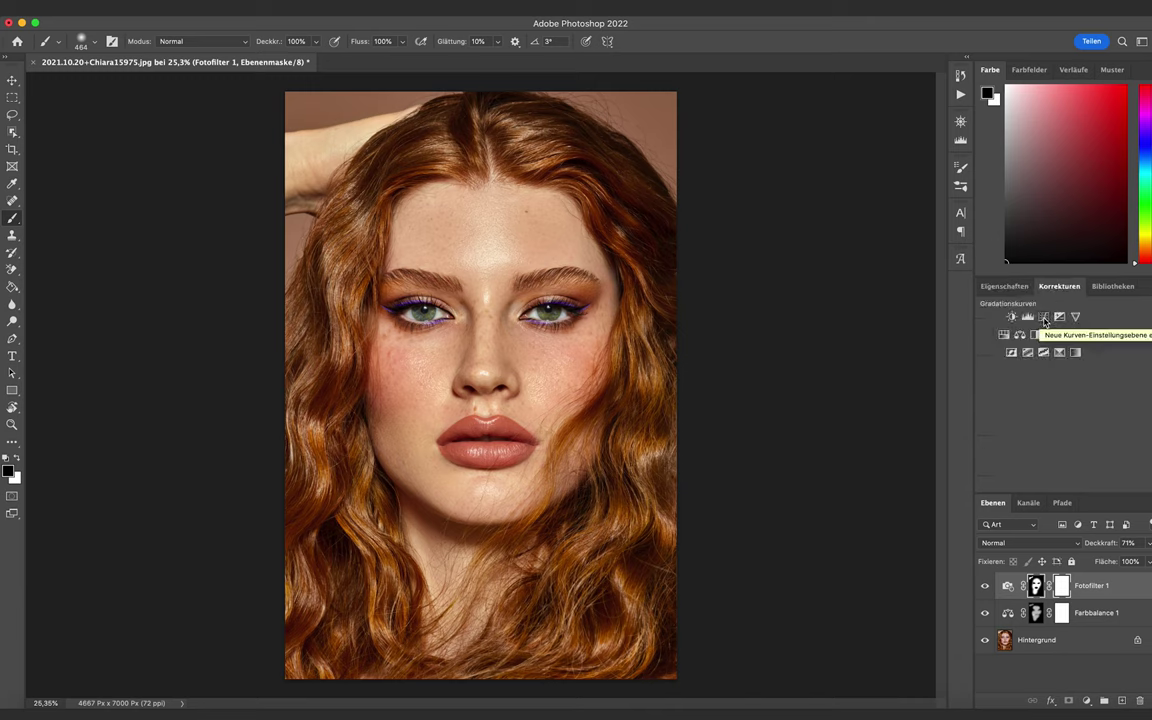
left_click(1044, 318)
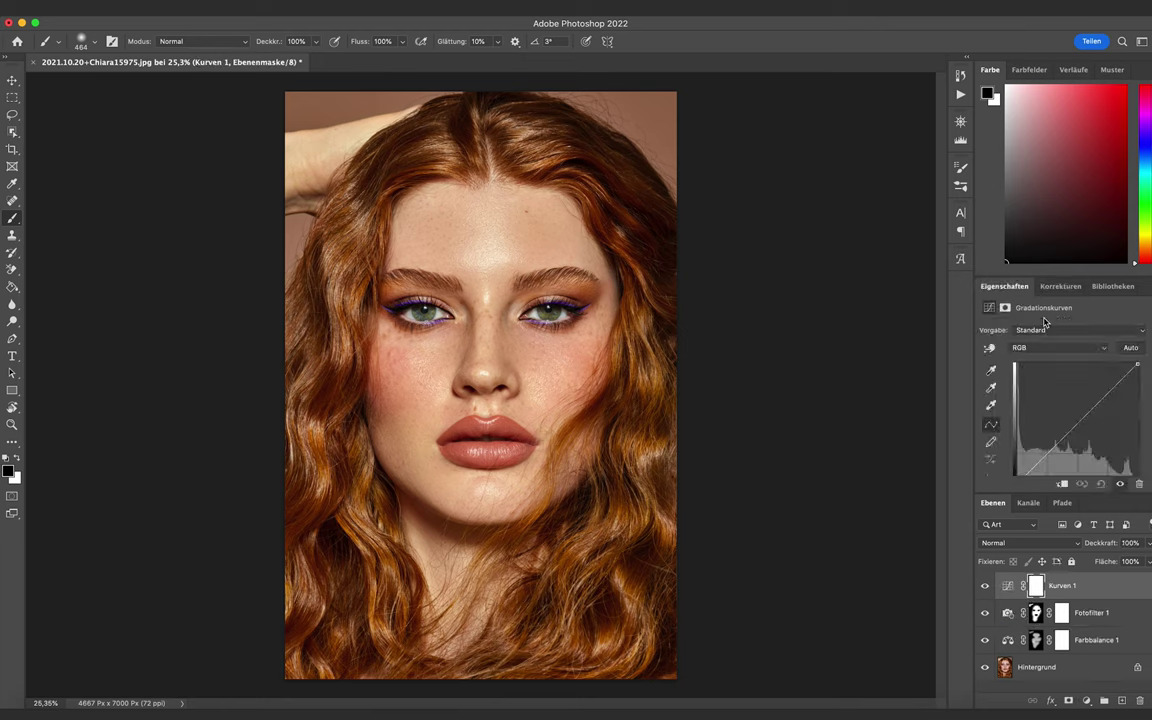
left_click(1107, 393)
left_click(1048, 454)
left_click_drag(1048, 454, 1051, 457)
left_click(1066, 348)
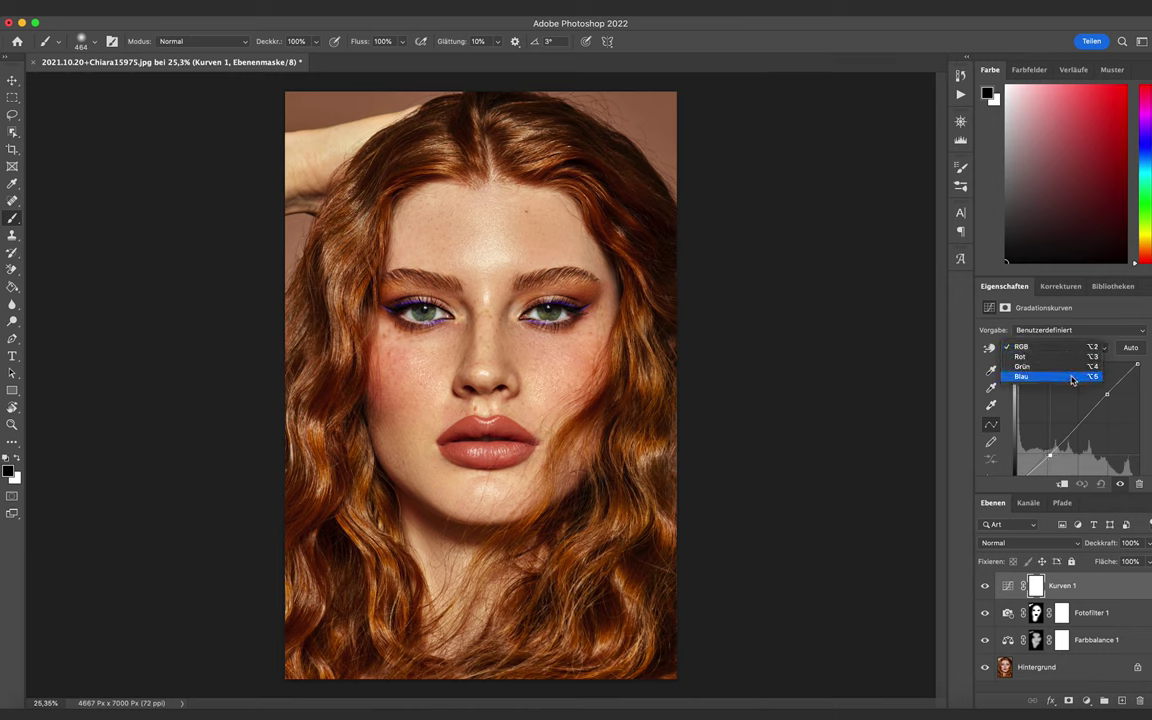
left_click(1071, 377)
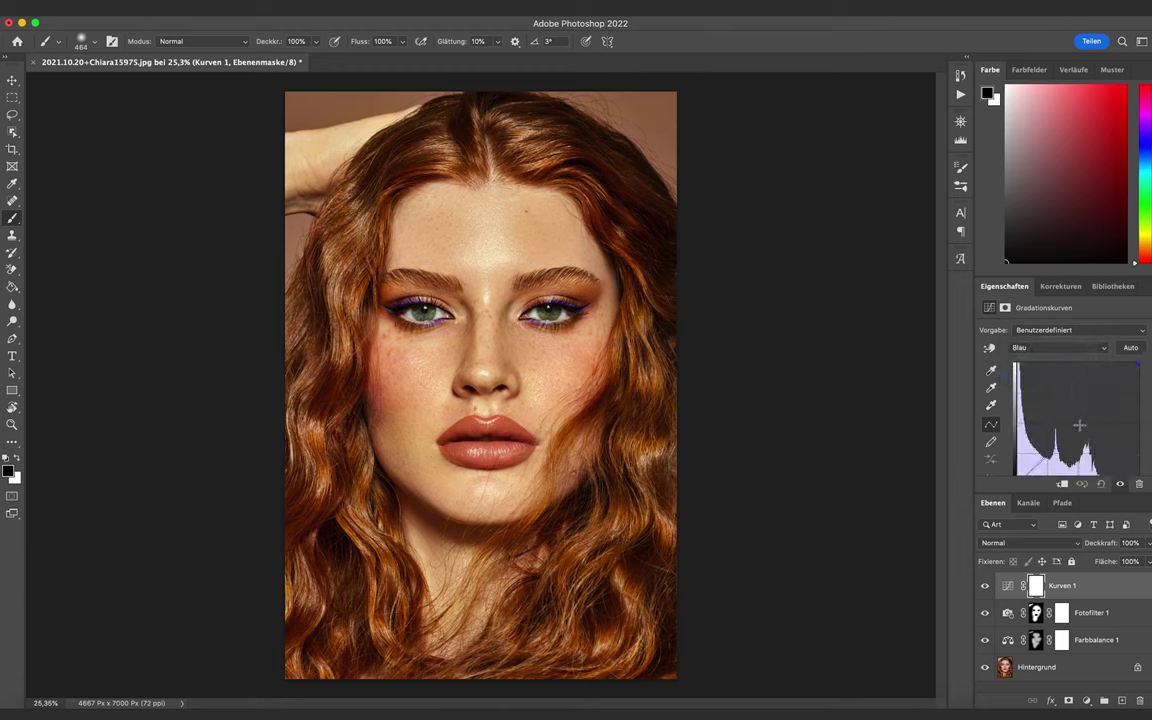
left_click(1079, 425)
Step: Add a vector mask to Kurven 1, invert its layer mask to black, and paint the outer face contours white with a large 100% brush
left_click(1068, 700)
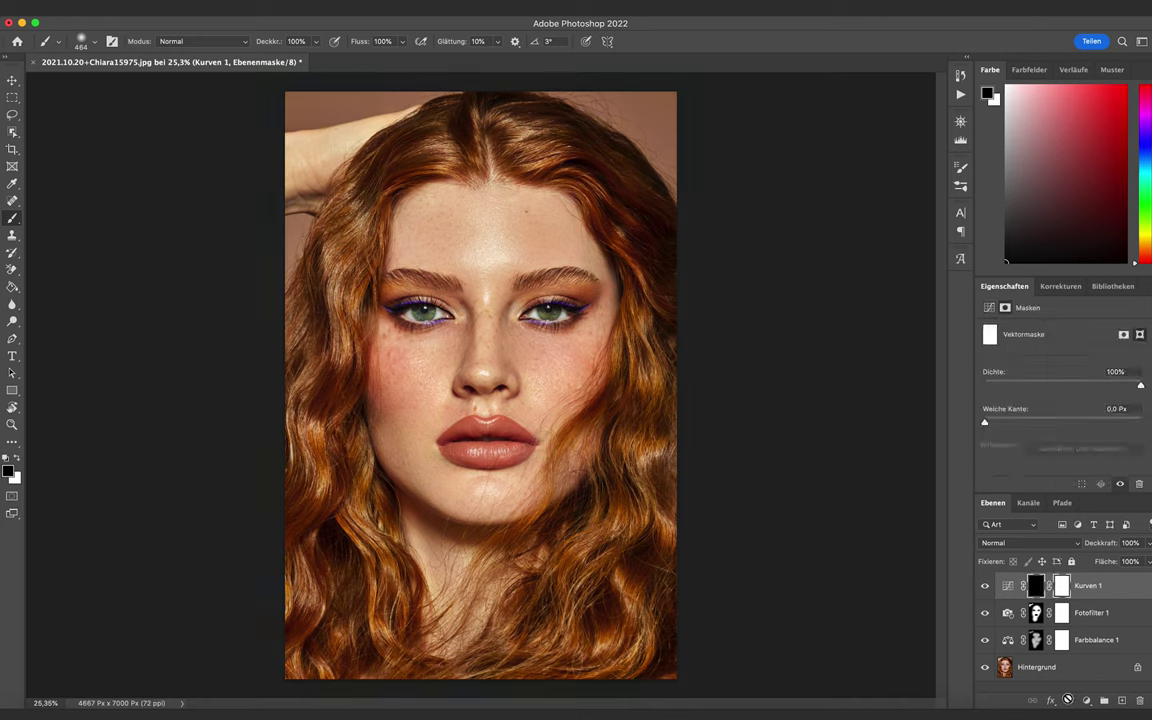
left_click_drag(406, 411, 454, 413)
key("5")
left_click(386, 366)
left_click_drag(400, 402, 414, 399)
key("x")
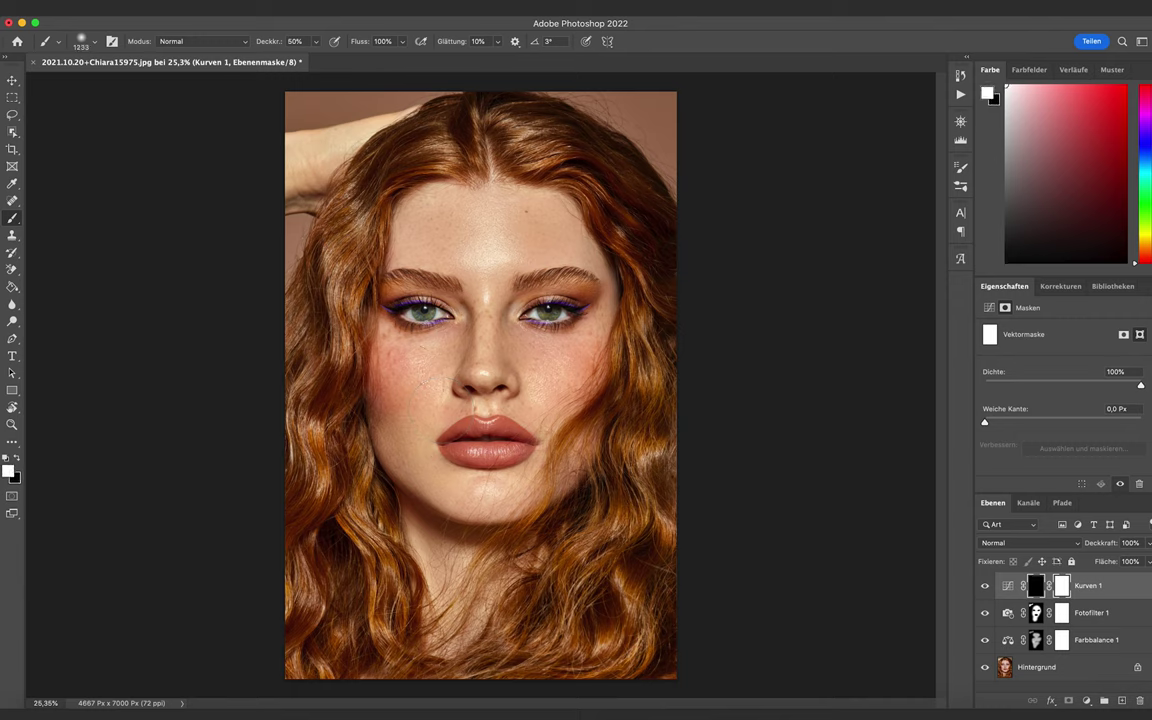
key("1")
mouse_move(392, 330)
left_mouse_down()
mouse_move(400, 190)
mouse_move(415, 192)
left_mouse_up()
left_click_drag(458, 257, 470, 256)
mouse_move(470, 200)
left_mouse_down()
mouse_move(578, 260)
mouse_move(588, 410)
left_mouse_up()
Step: Reduce the Kurven 1 layer's opacity to 46%
left_click(1150, 544)
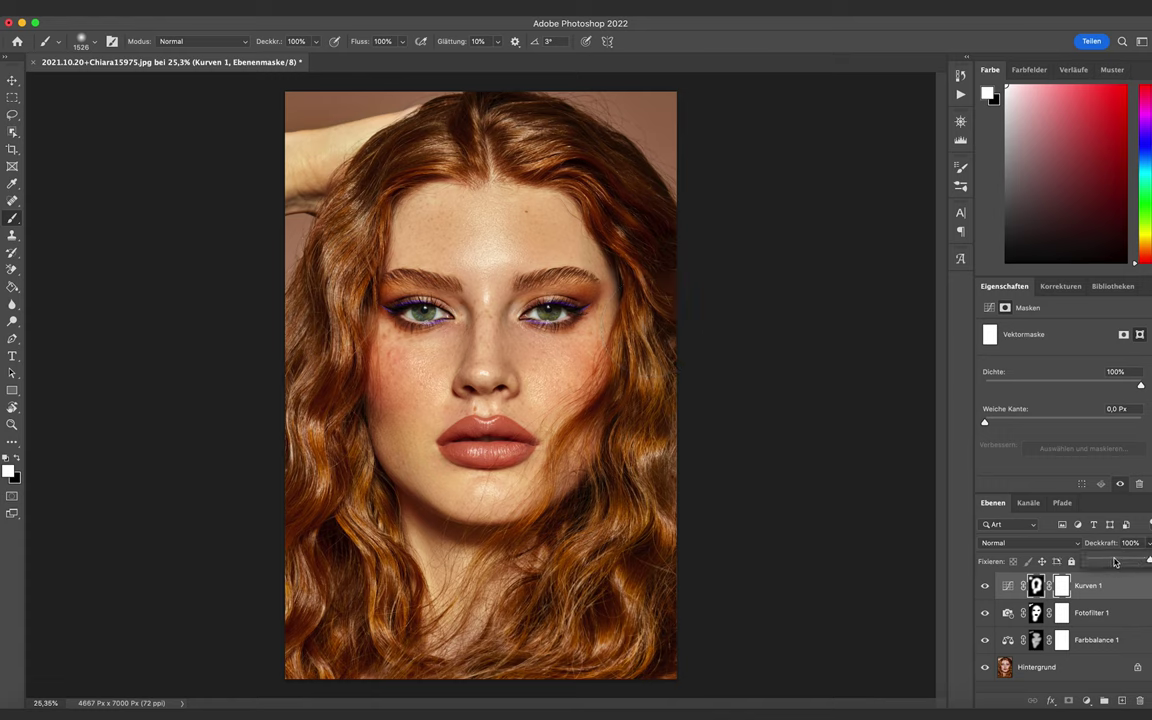
left_click_drag(1123, 561, 1122, 562)
left_click_drag(1122, 562, 1119, 562)
Step: Add a second Gradationskurven adjustment layer with lowered RGB midtones, add a vector mask, and invert its layer mask to black
left_click(1064, 288)
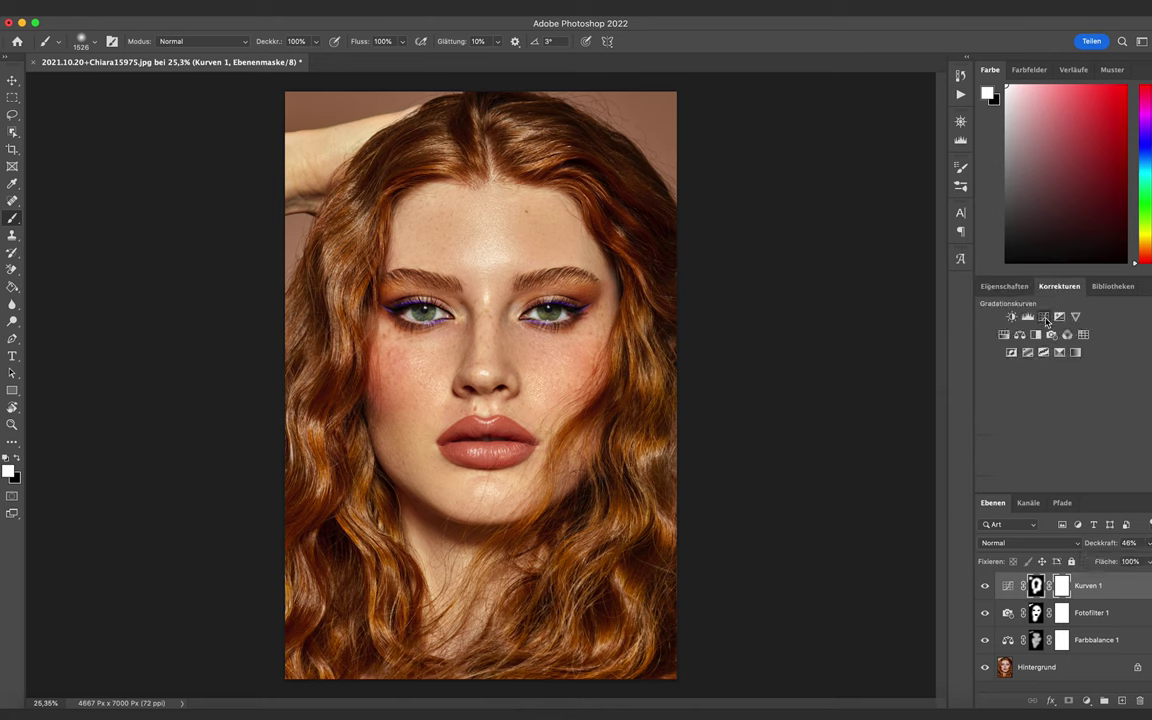
left_click(1046, 319)
left_click_drag(1082, 417, 1086, 427)
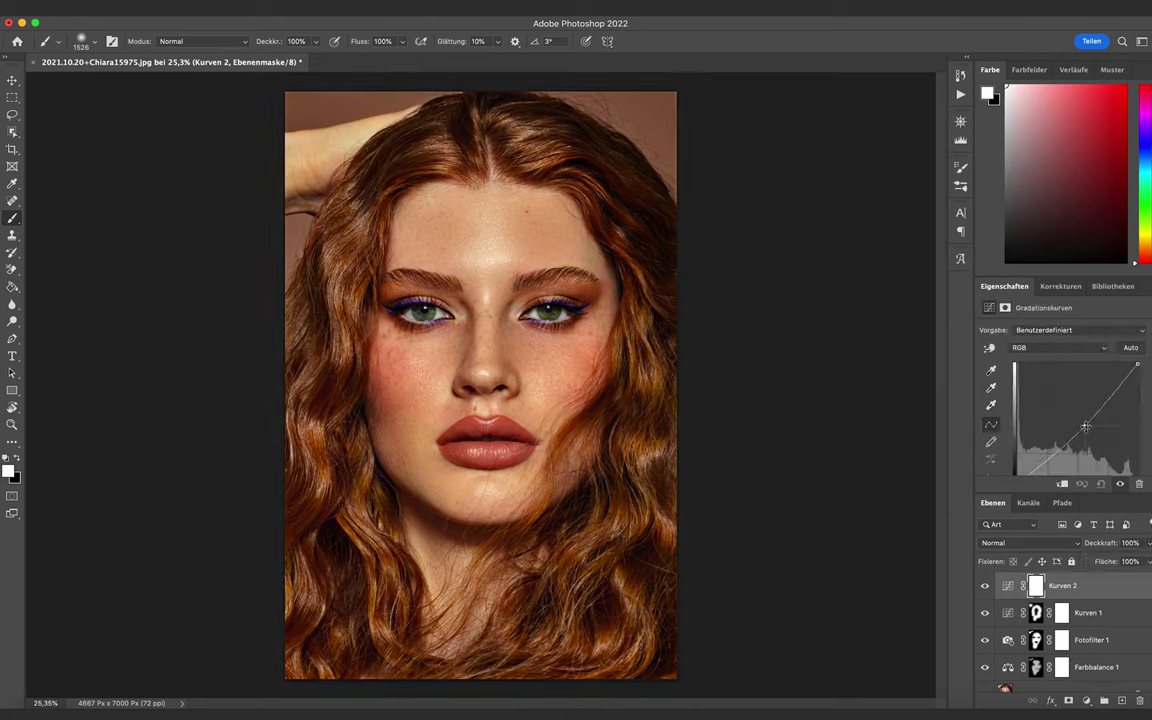
left_click(1069, 701)
key("super+i")
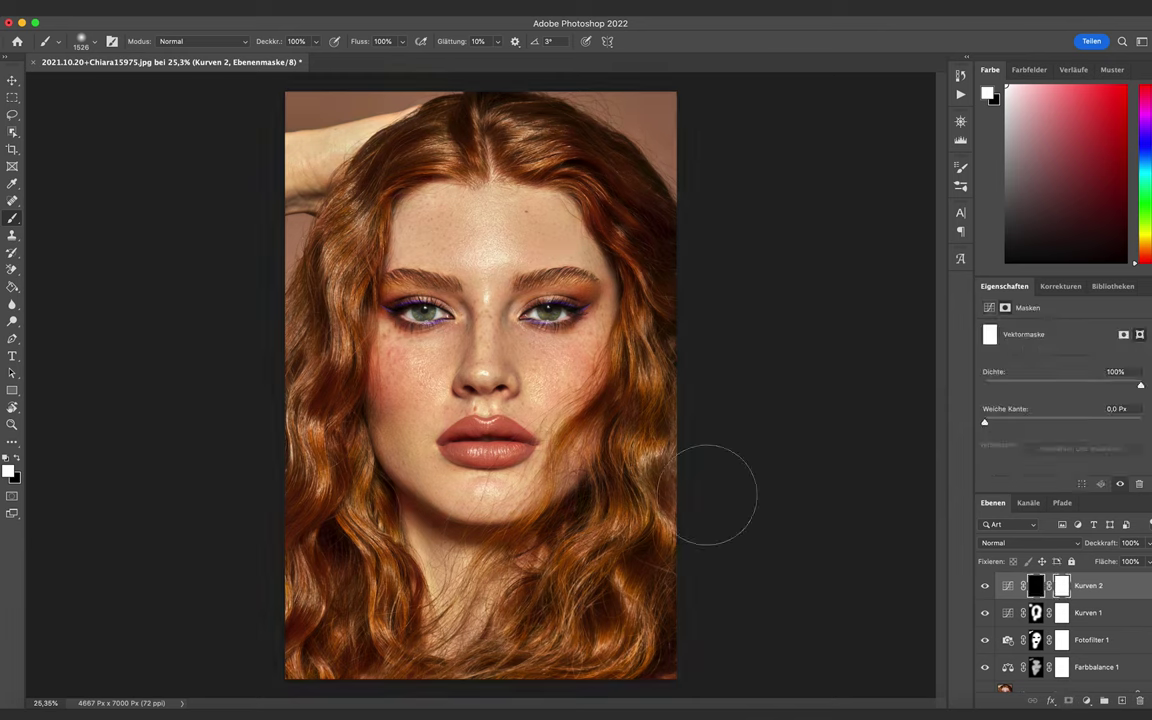
Step: Paint white around the face contours on the Kurven 2 layer mask, and undo the oversized dab on the arm
mouse_move(392, 368)
left_mouse_down()
mouse_move(382, 392)
mouse_move(382, 348)
mouse_move(425, 525)
mouse_move(535, 480)
mouse_move(590, 350)
mouse_move(598, 239)
left_mouse_up()
mouse_move(530, 230)
left_mouse_down()
mouse_move(485, 168)
mouse_move(370, 195)
mouse_move(355, 250)
left_mouse_up()
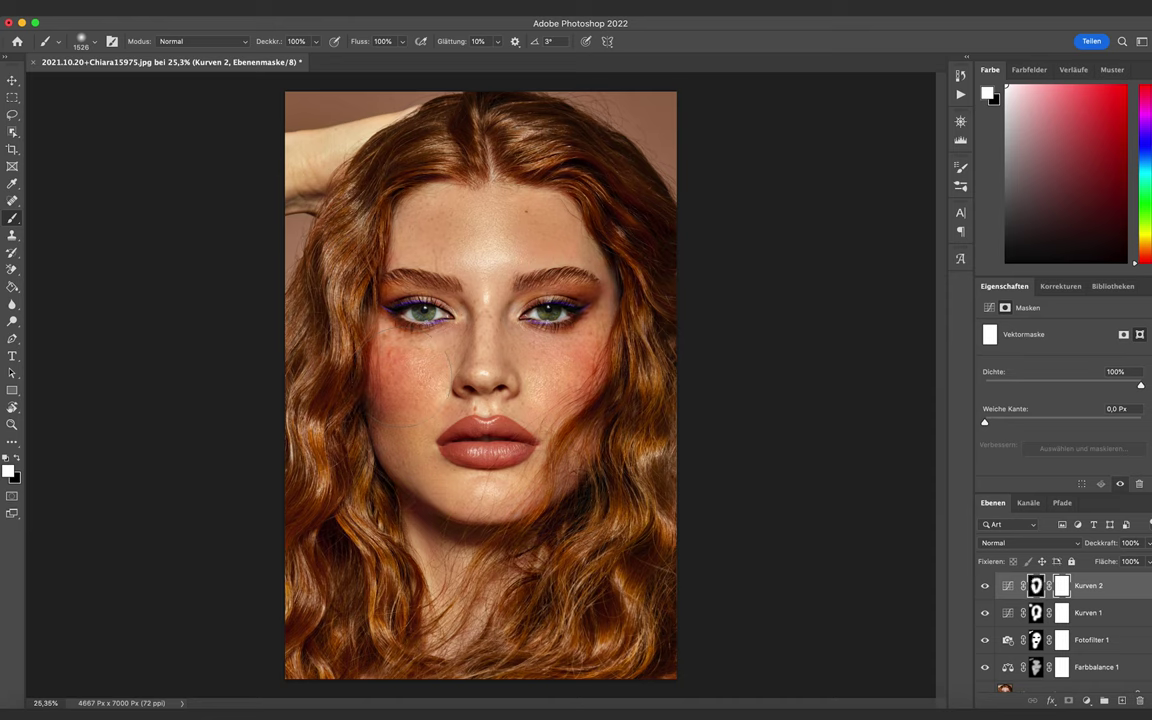
left_click(282, 152)
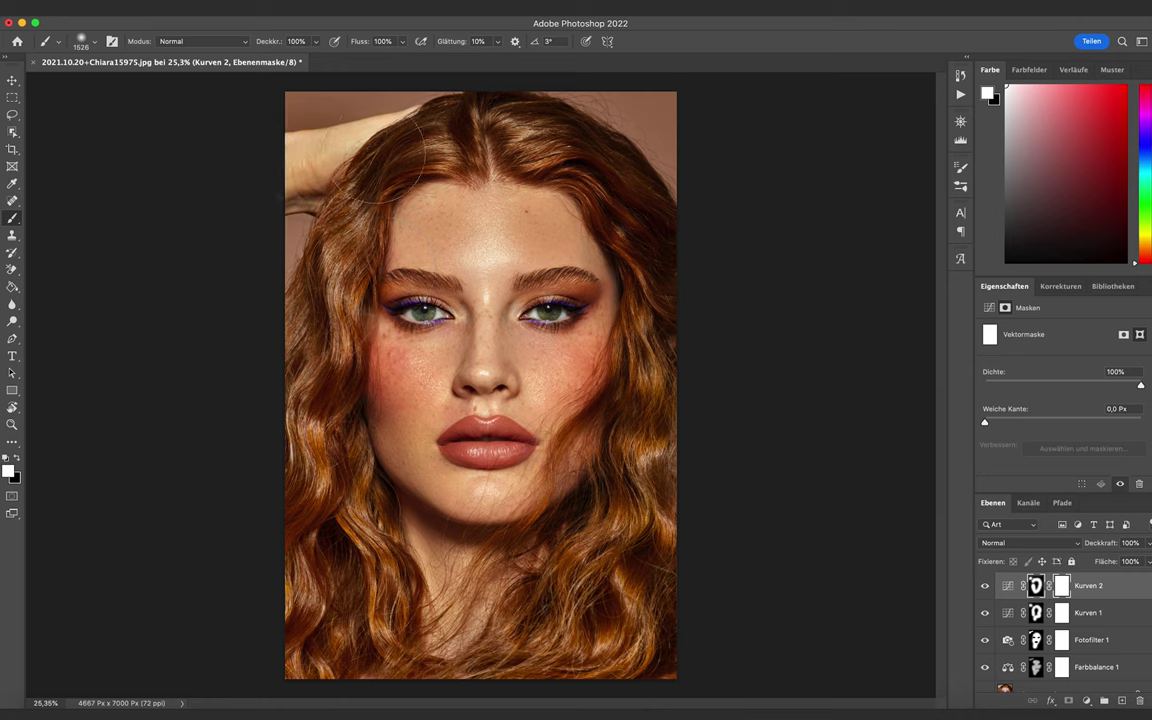
key("super+z")
Step: Paint the raised arm white on the Kurven 2 layer mask with a smaller brush and touch up the forehead and cheek edges
left_click_drag(424, 140, 386, 142)
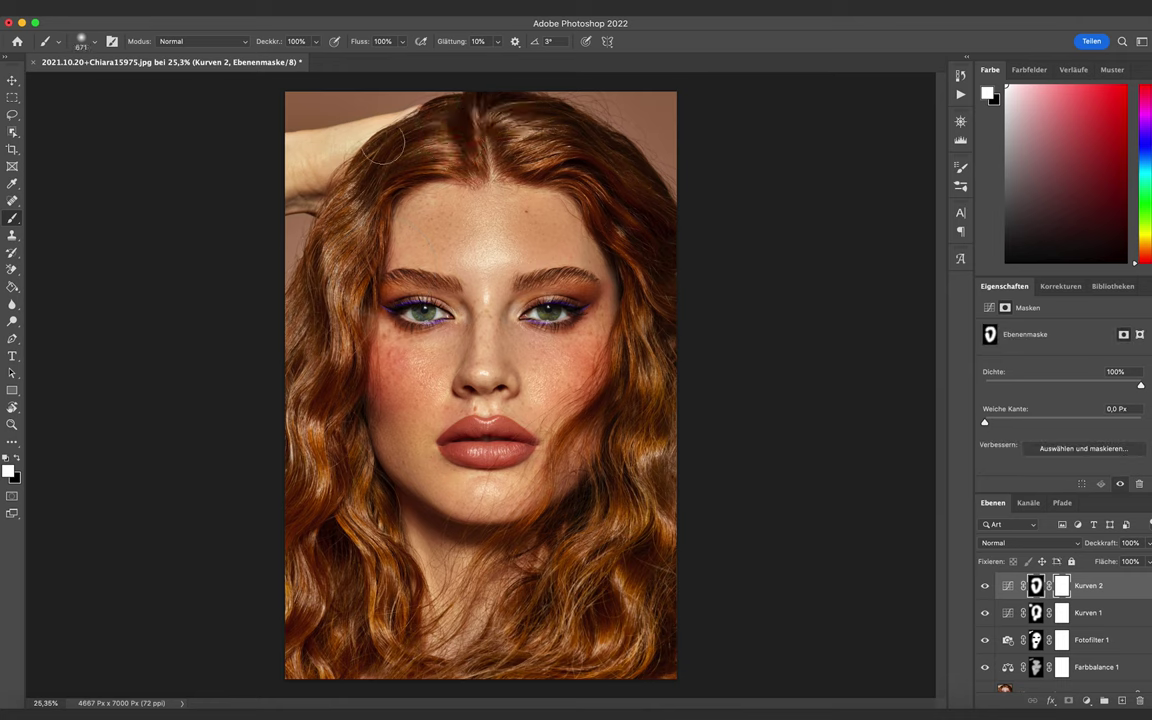
left_click_drag(270, 148, 268, 157)
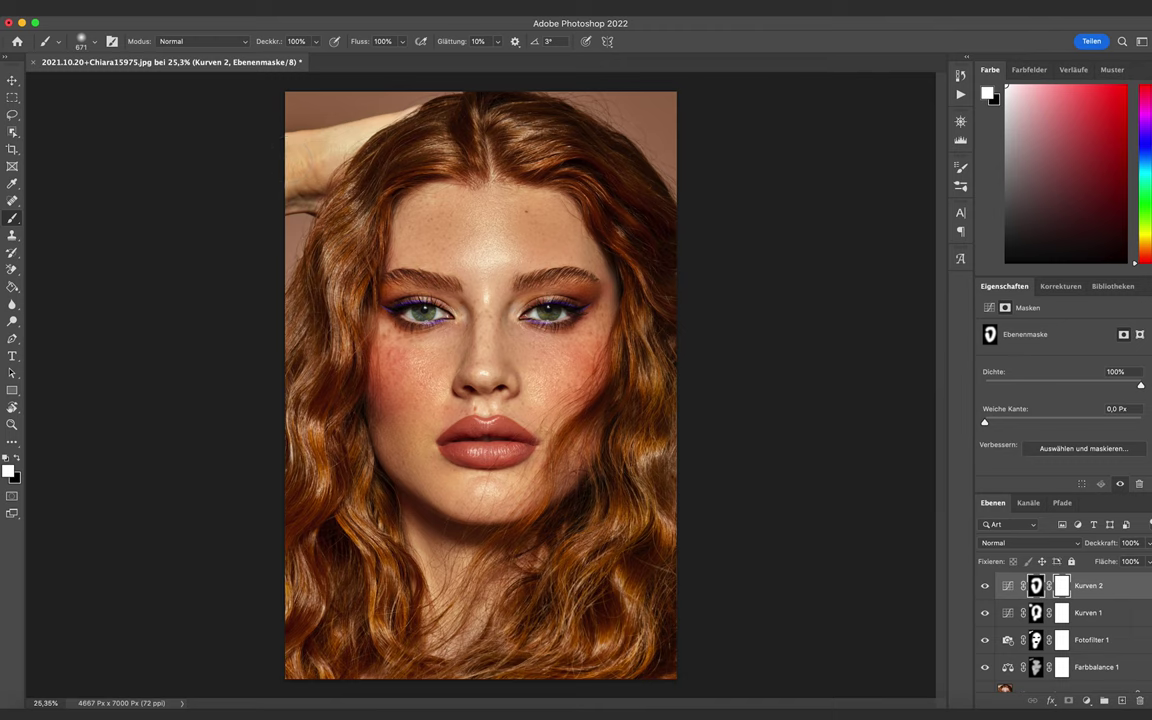
mouse_move(361, 149)
left_mouse_down()
mouse_move(348, 149)
mouse_move(374, 133)
left_mouse_up()
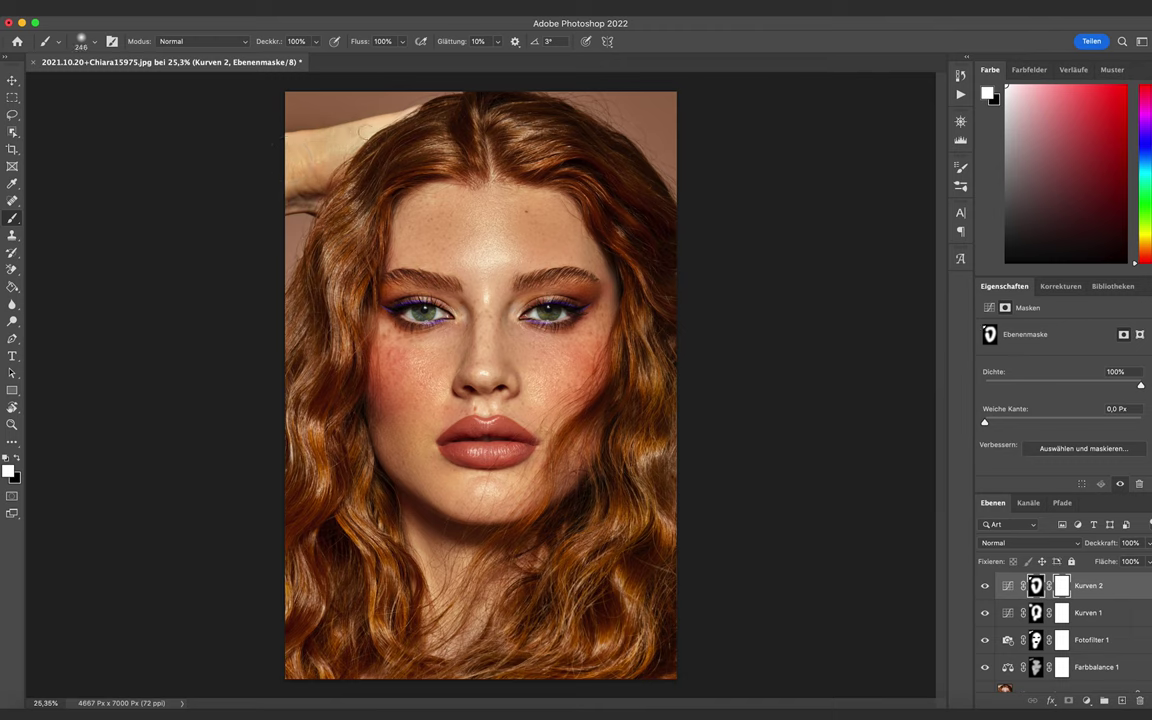
left_click_drag(471, 195, 491, 195)
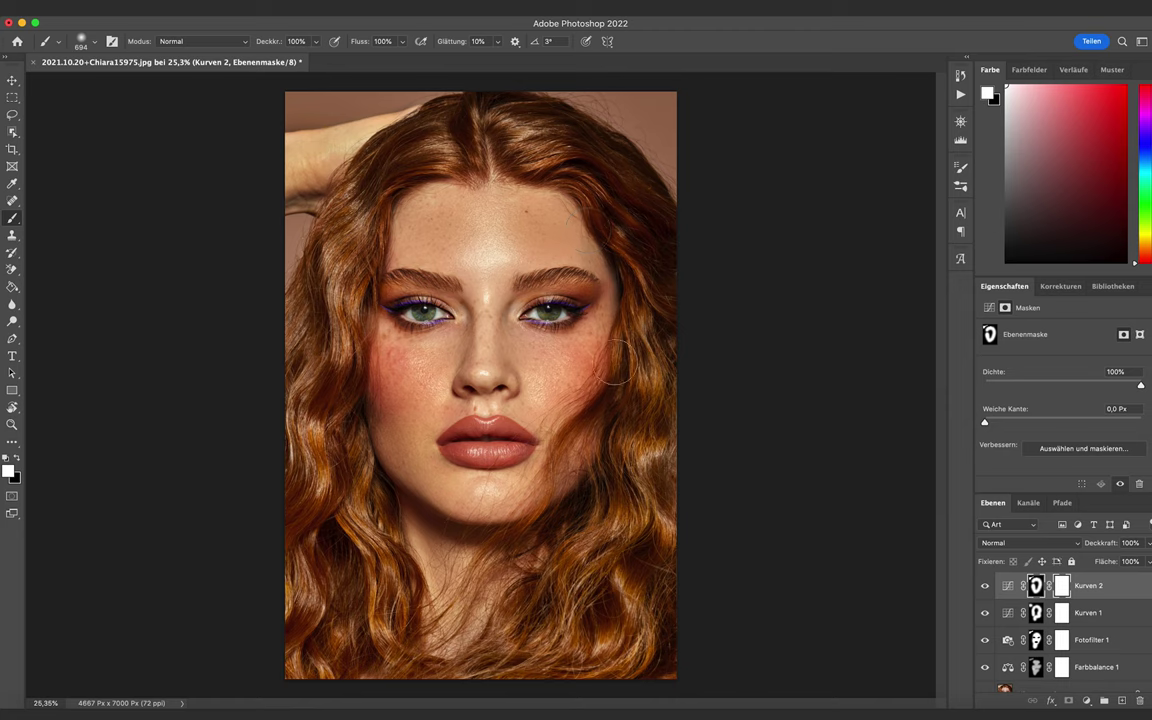
left_click_drag(592, 386, 616, 386)
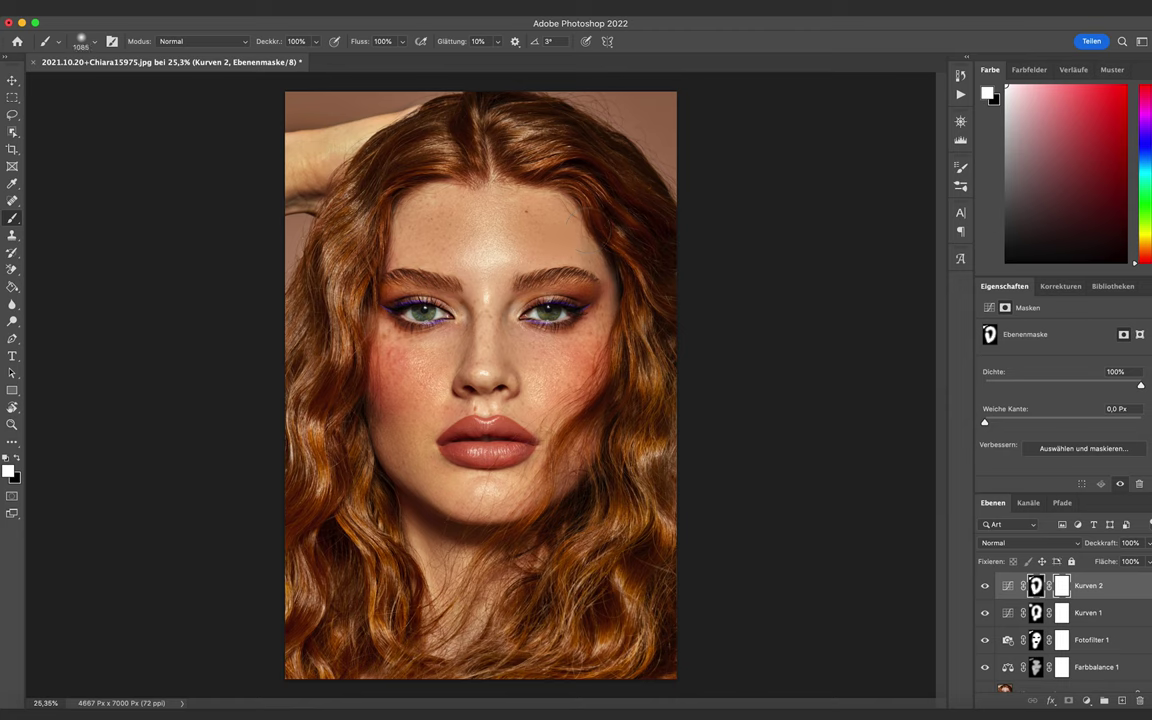
Step: Set the Kurven 2 layer's opacity to 75% and group it with Kurven 1, Fotofilter 1 and Farbbalance 1
left_click(1006, 587)
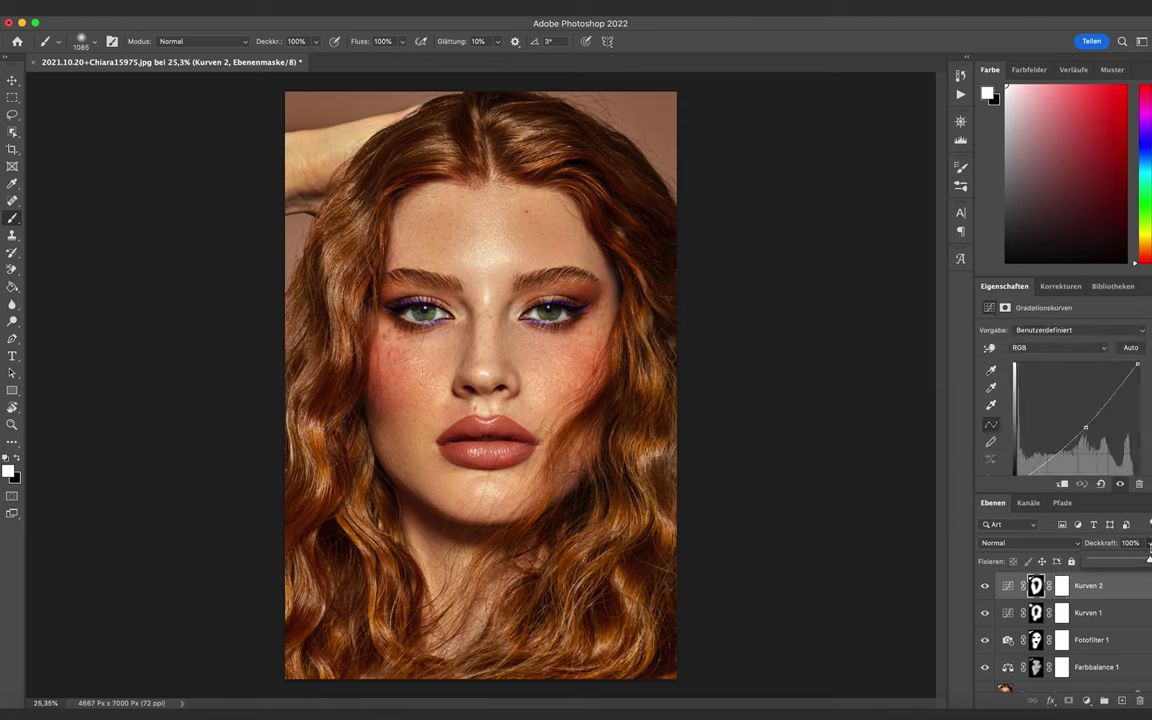
left_click_drag(1149, 543, 1135, 562)
left_click(1150, 544)
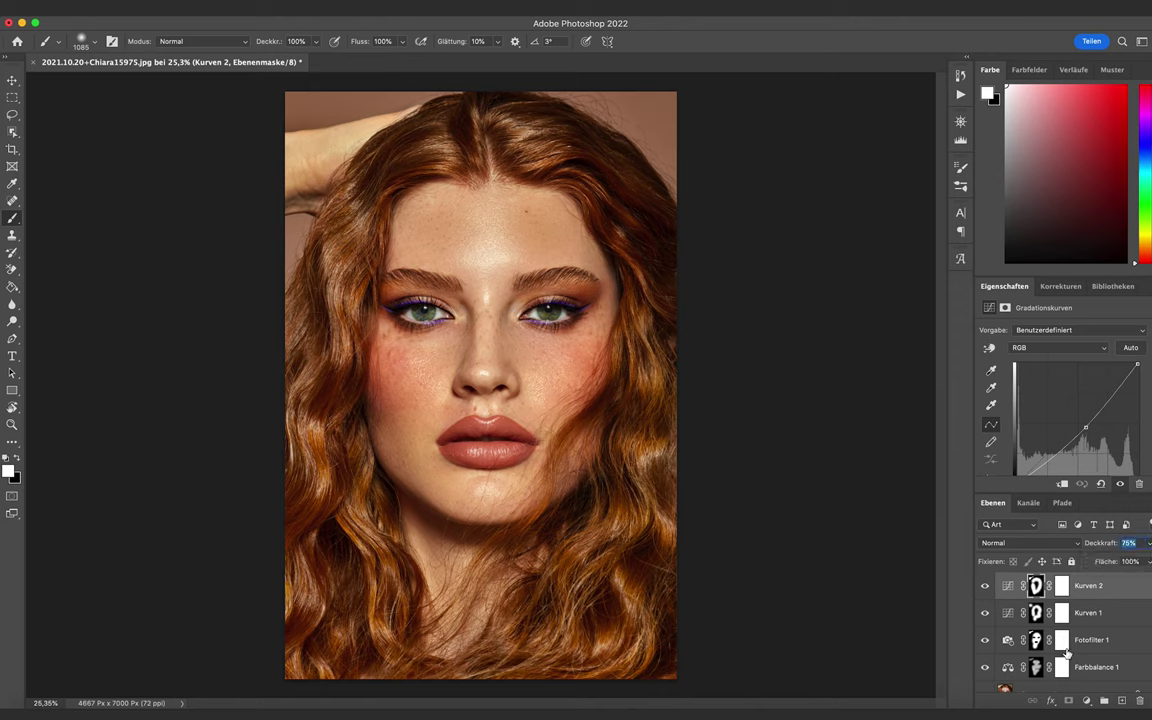
left_click(1103, 674, "shift")
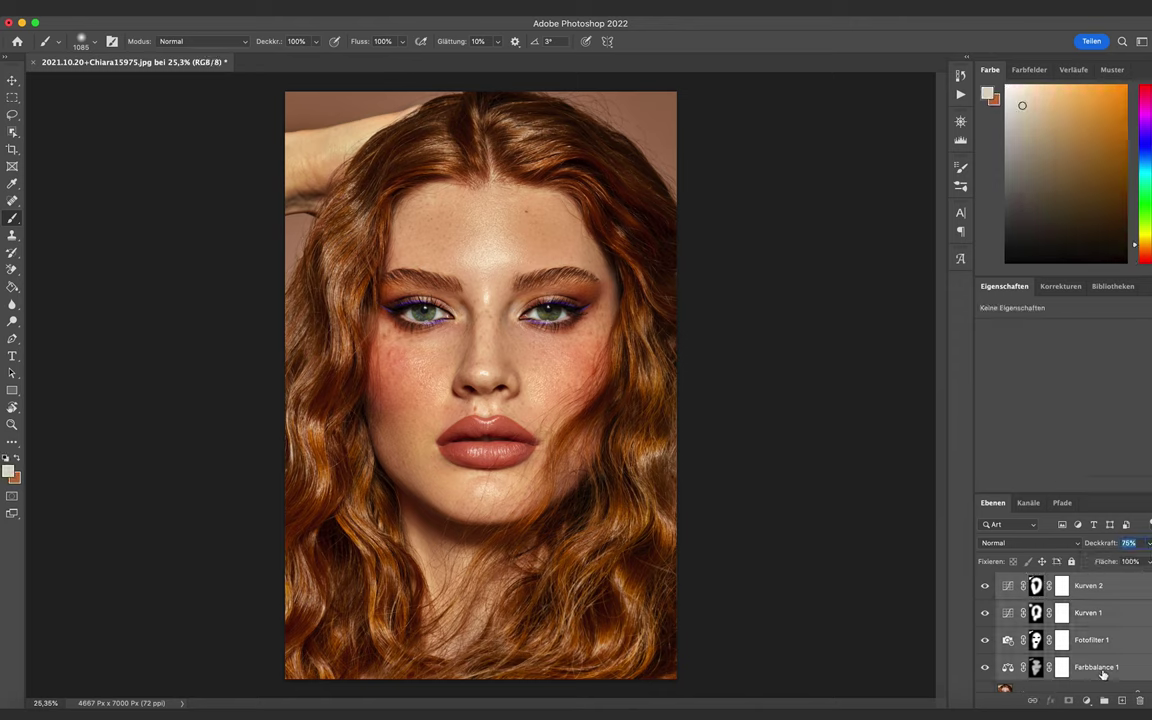
left_click_drag(1103, 675, 1104, 700)
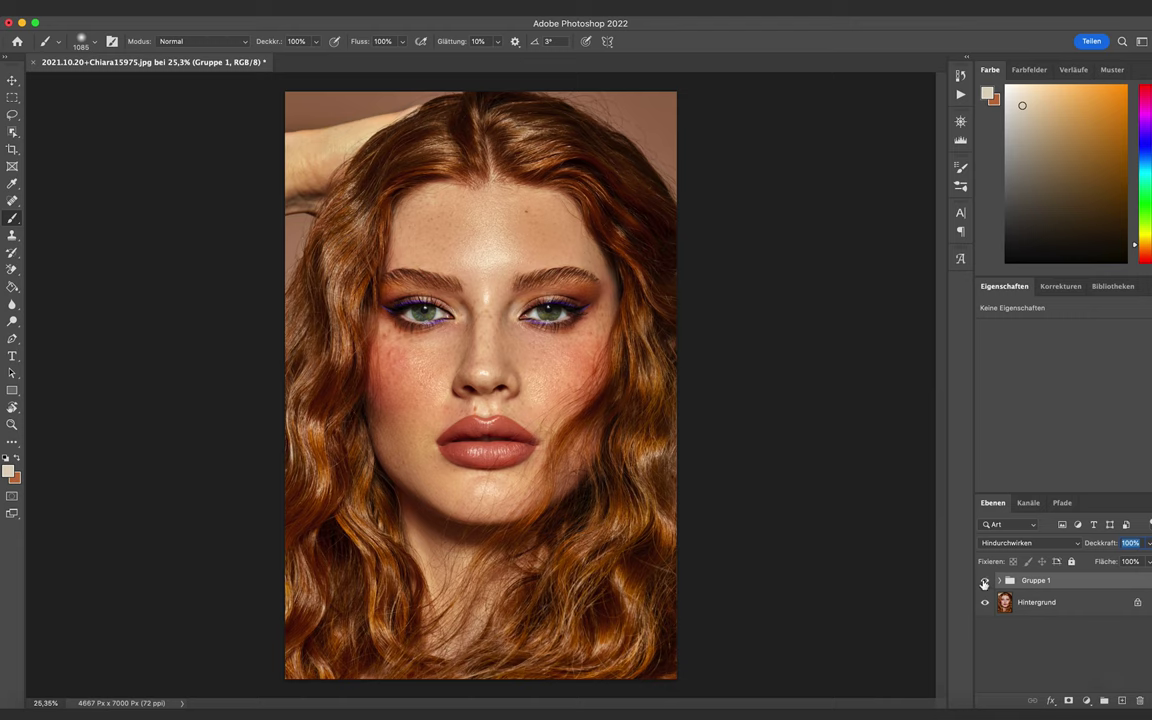
Step: Compare the portrait's skin tones with the adjustment group hidden and shown
left_click(984, 582)
left_click(984, 582)
left_click(985, 582)
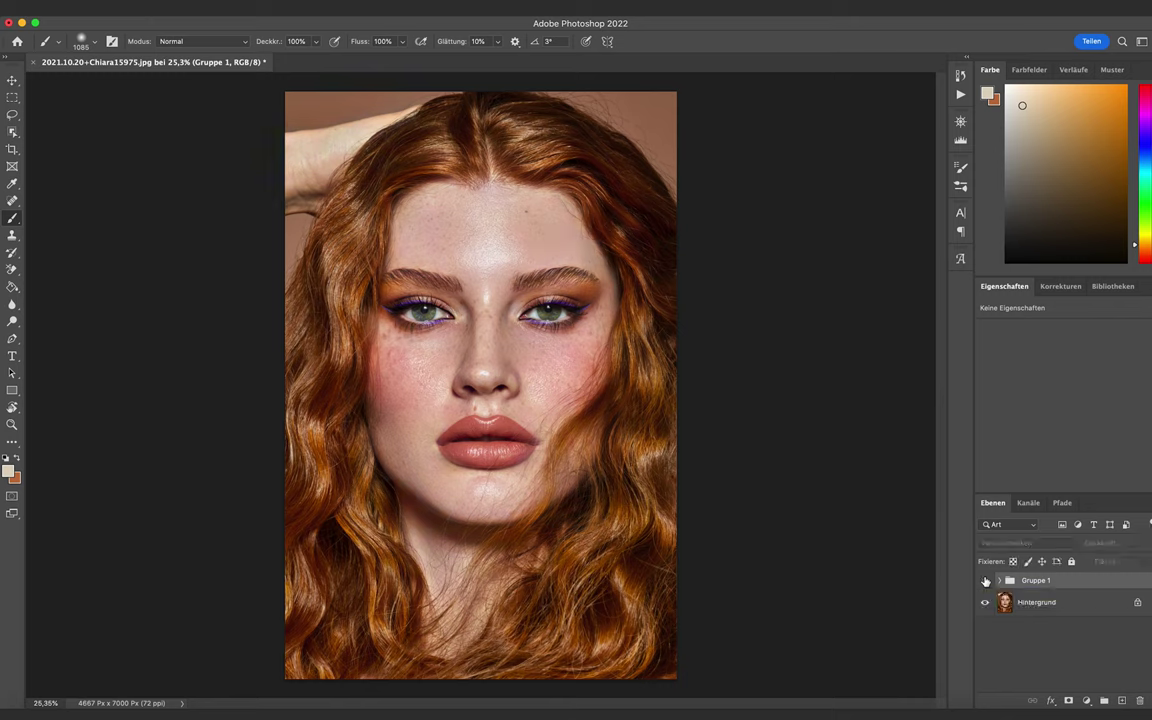
left_click(985, 581)
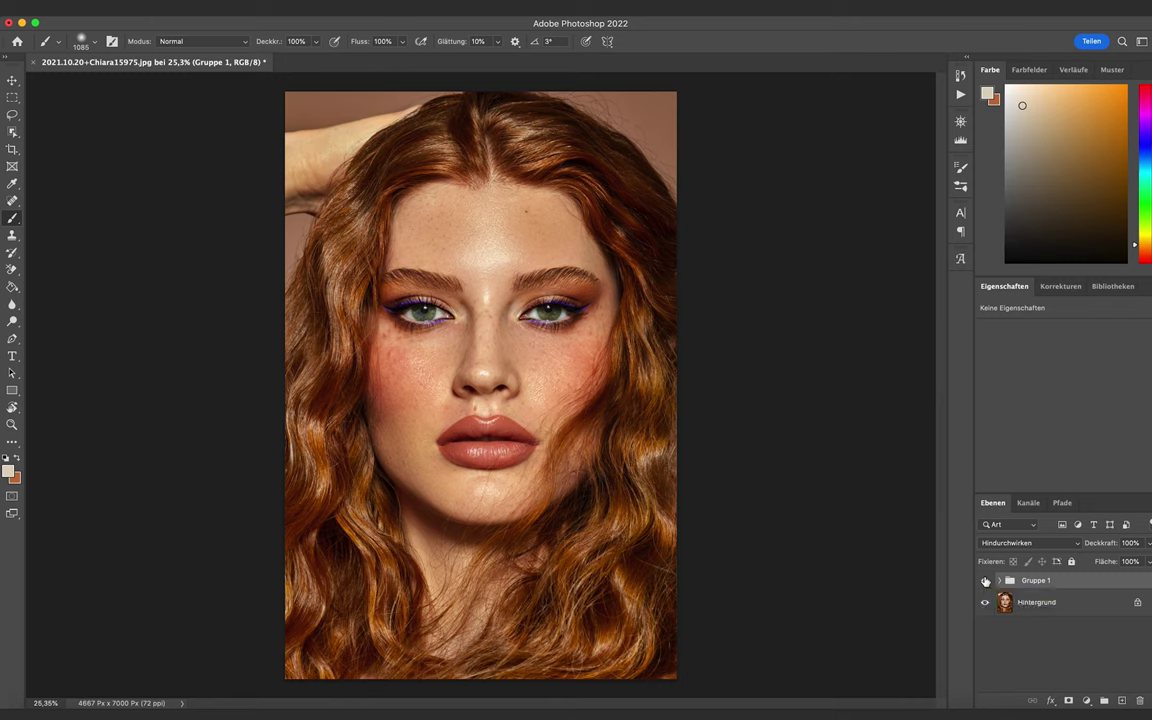
left_click(985, 581)
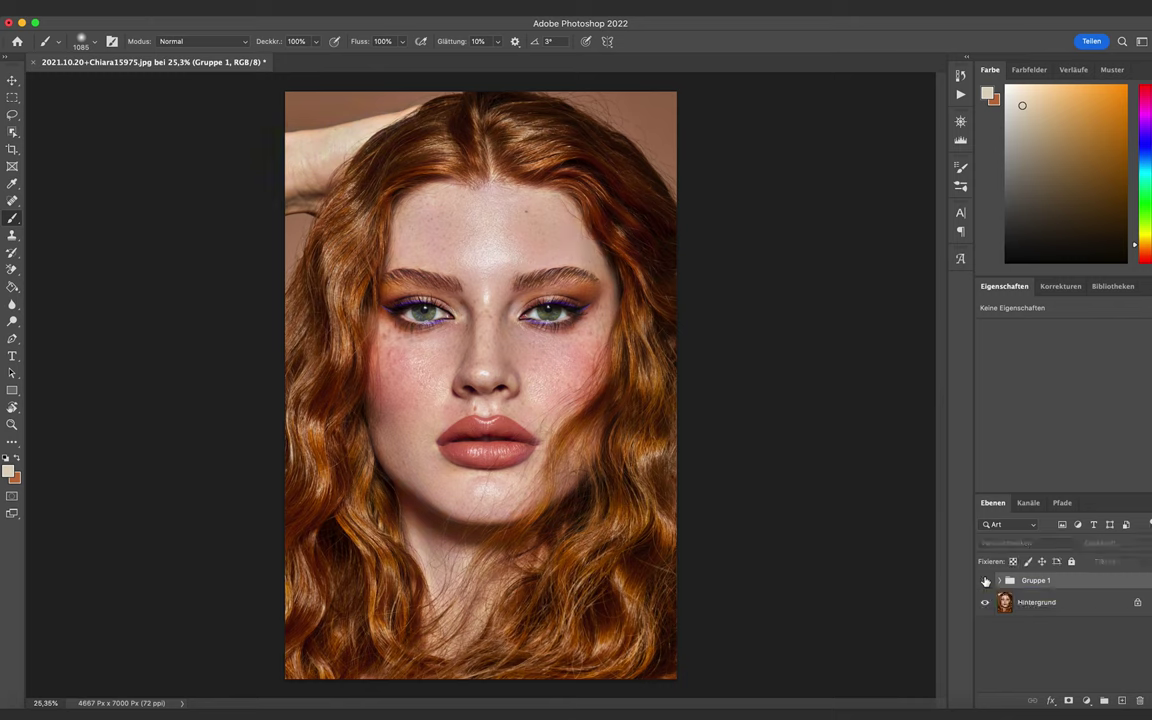
left_click(985, 581)
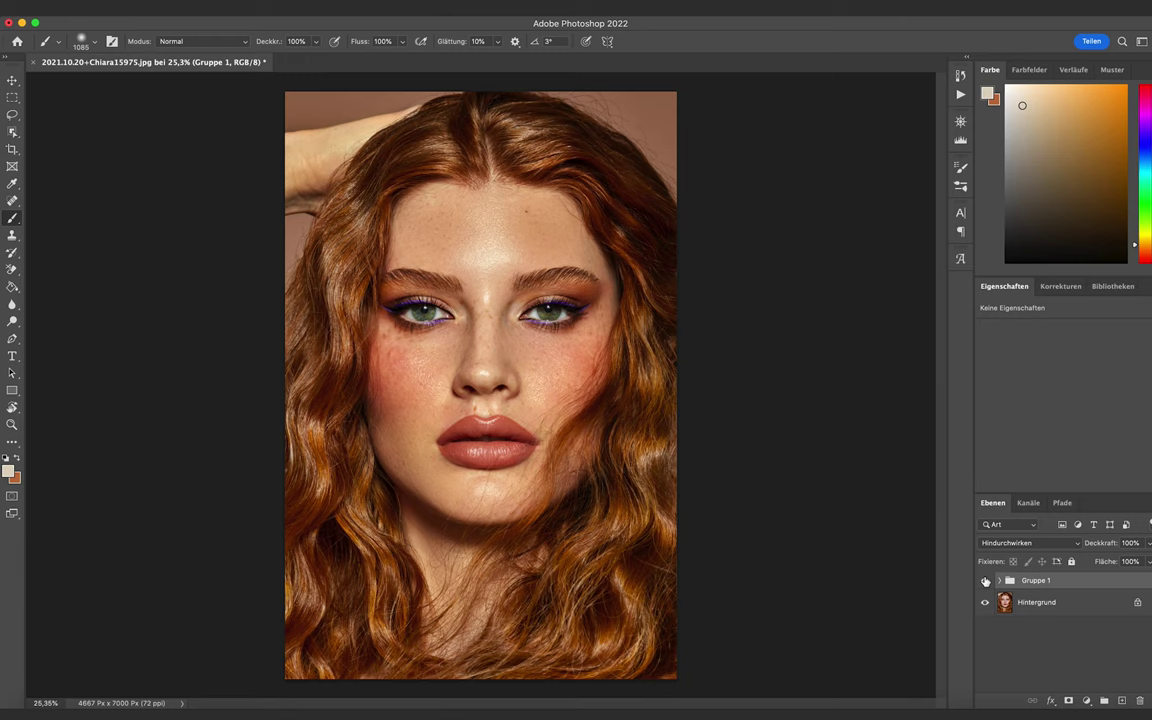
left_click(985, 581)
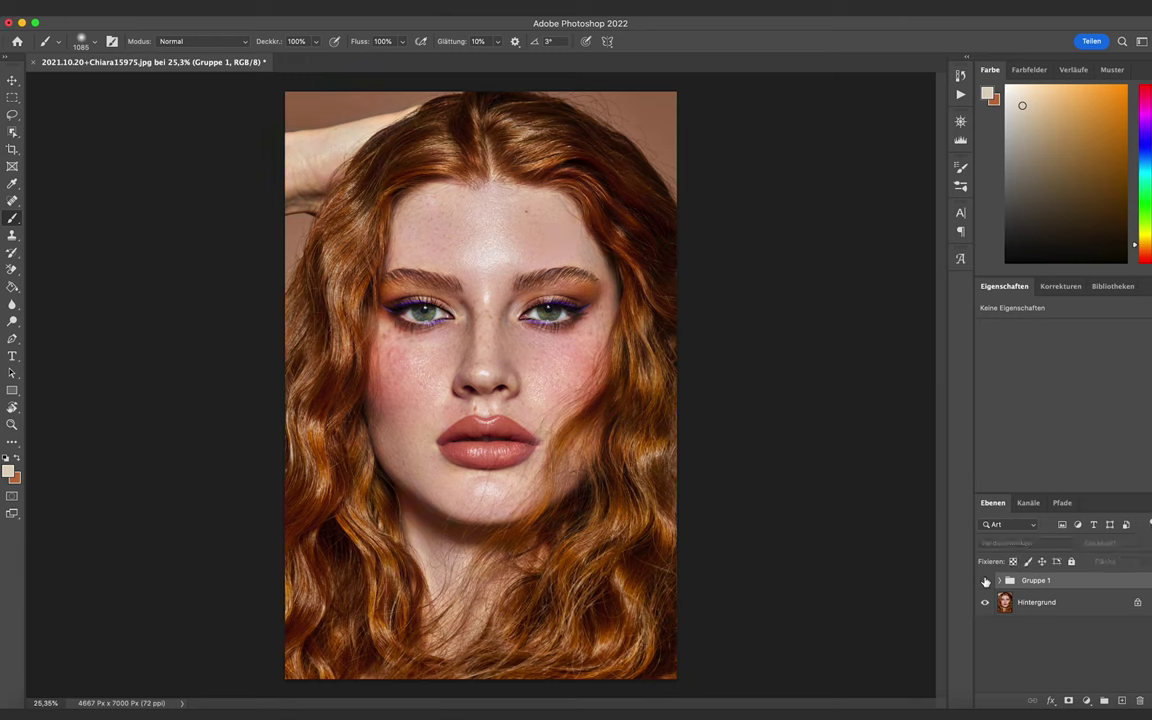
left_click(985, 581)
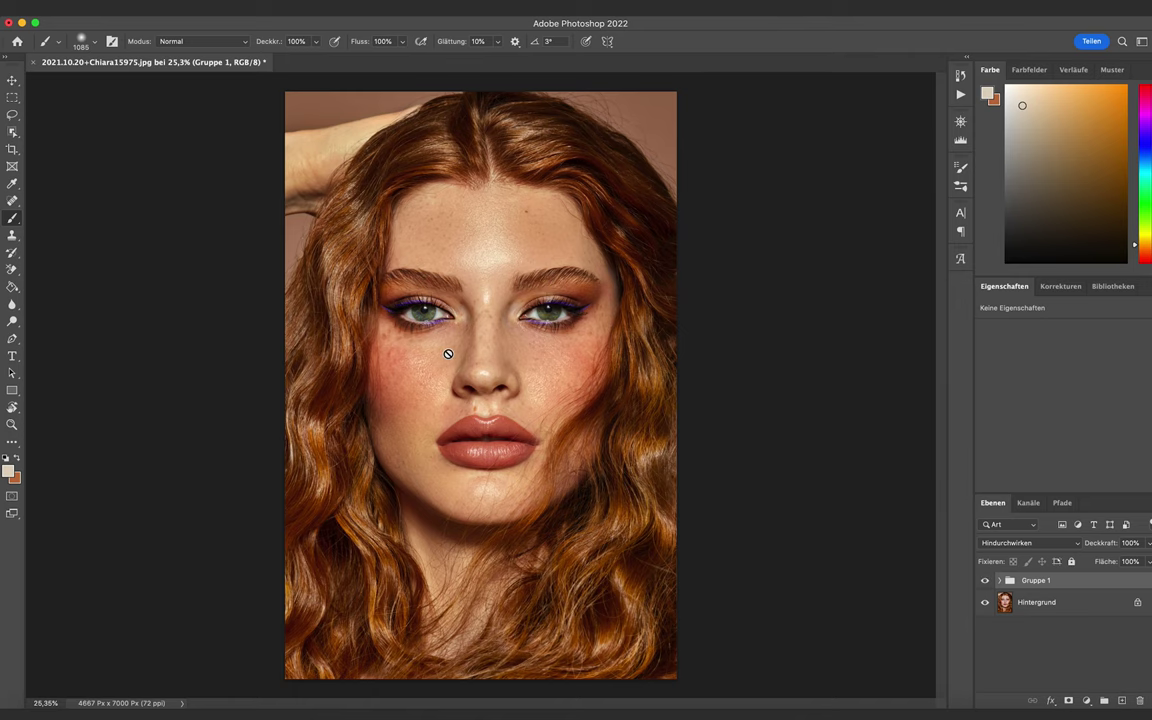
Step: Switch to the Move tool and reduce the opacity of Gruppe 1 to 75%
scroll(448, 354, "up", 5)
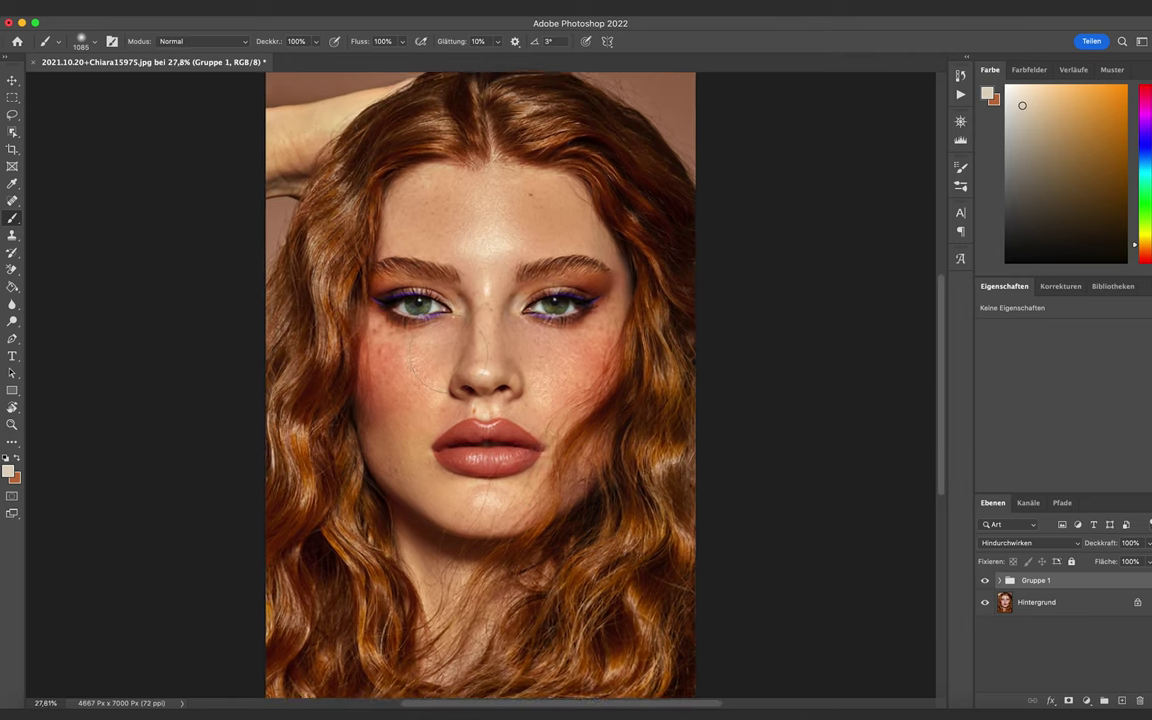
scroll(448, 354, "up", 1)
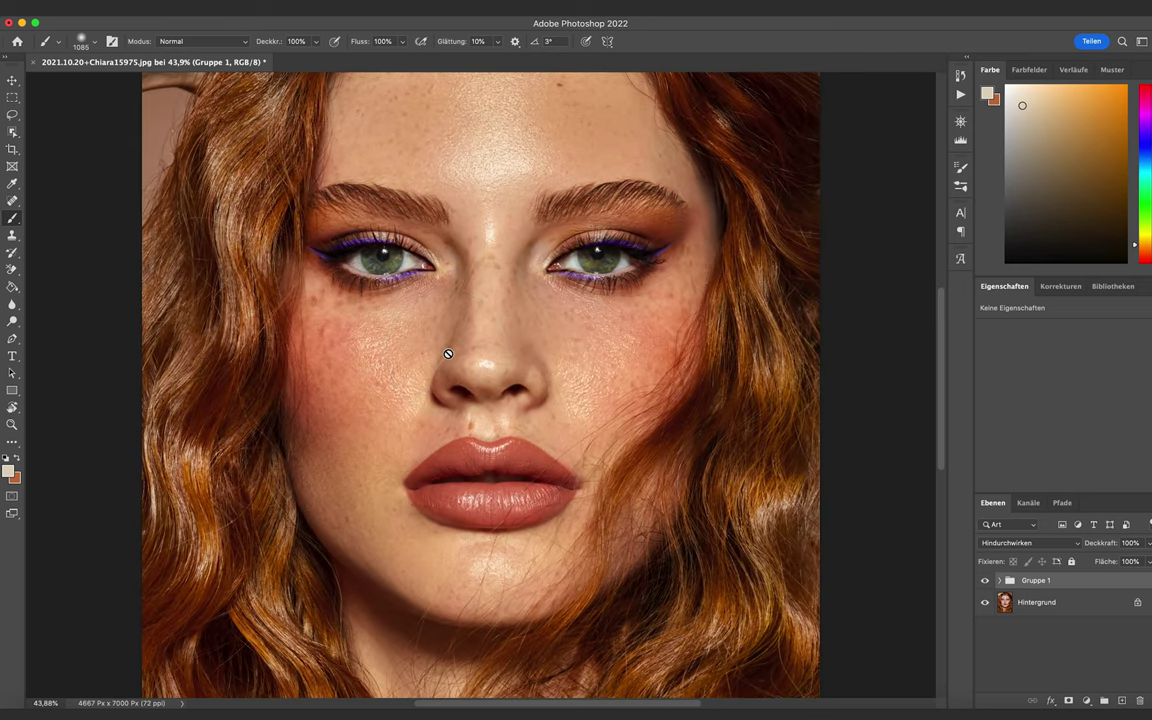
scroll(448, 354, "up", 2)
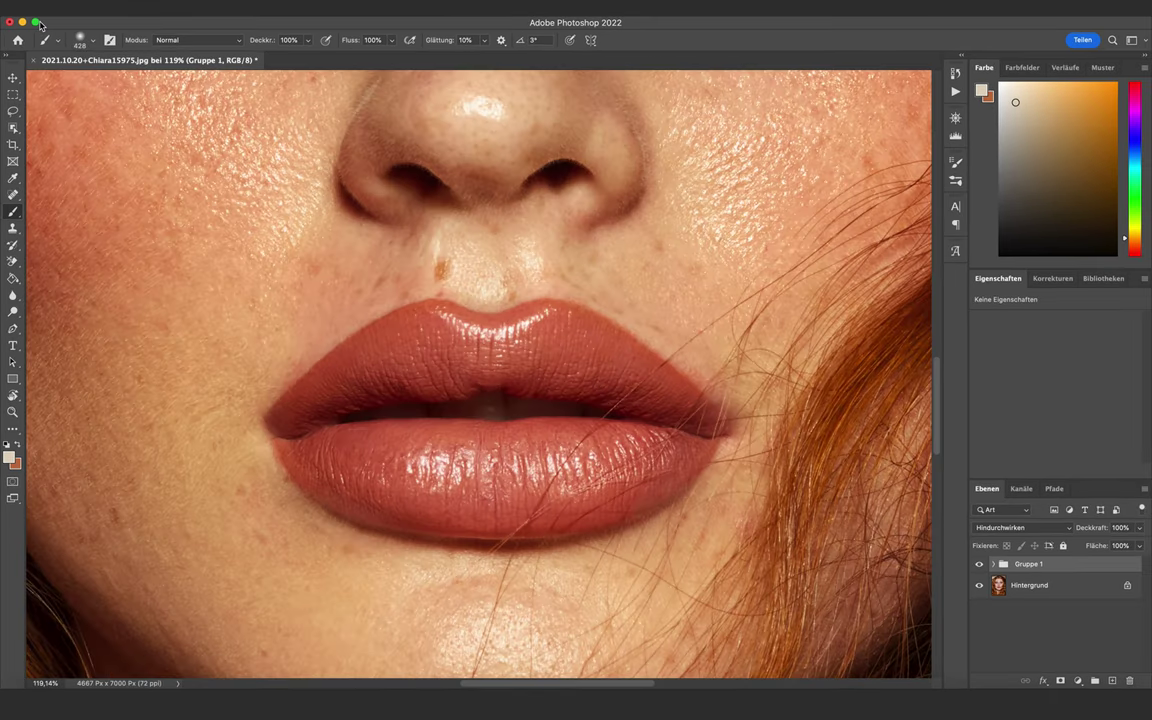
left_click(13, 75)
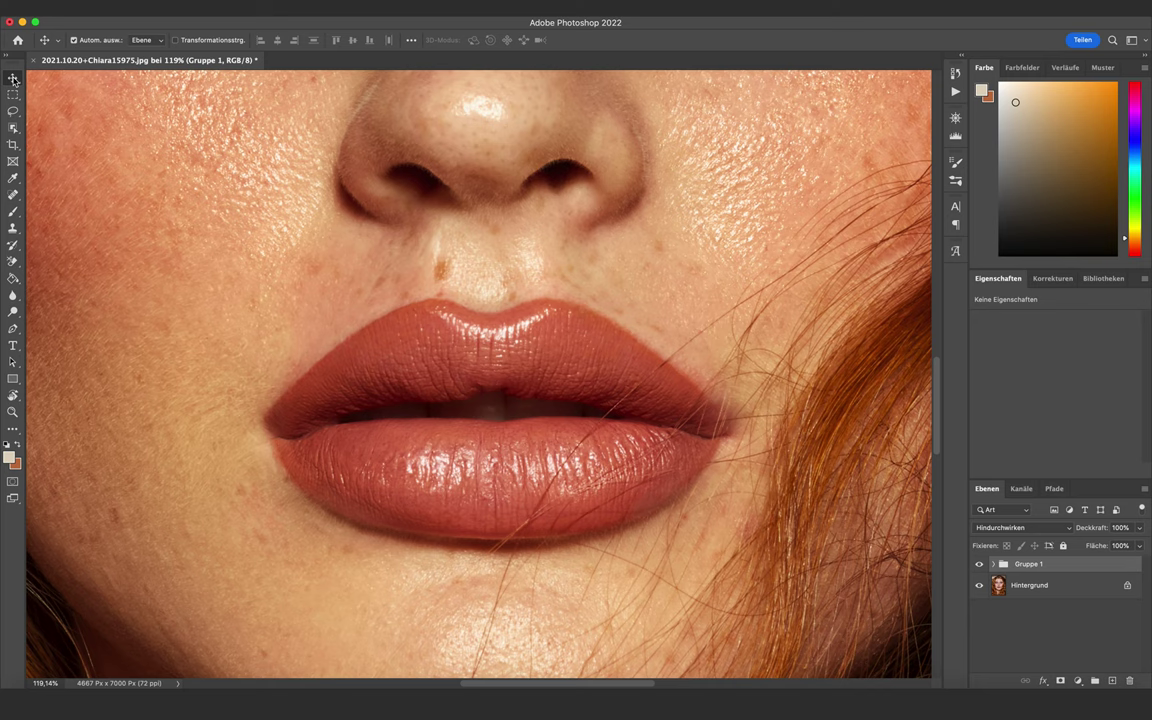
scroll(420, 574, "down", 4)
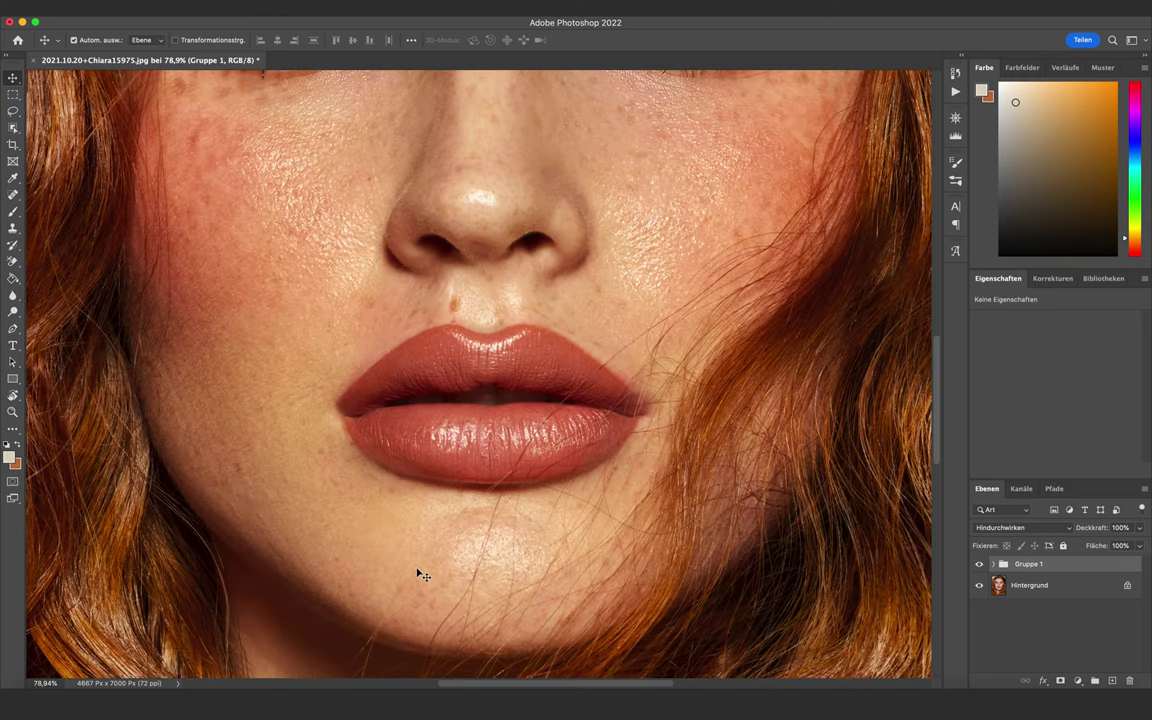
scroll(420, 574, "down", 5)
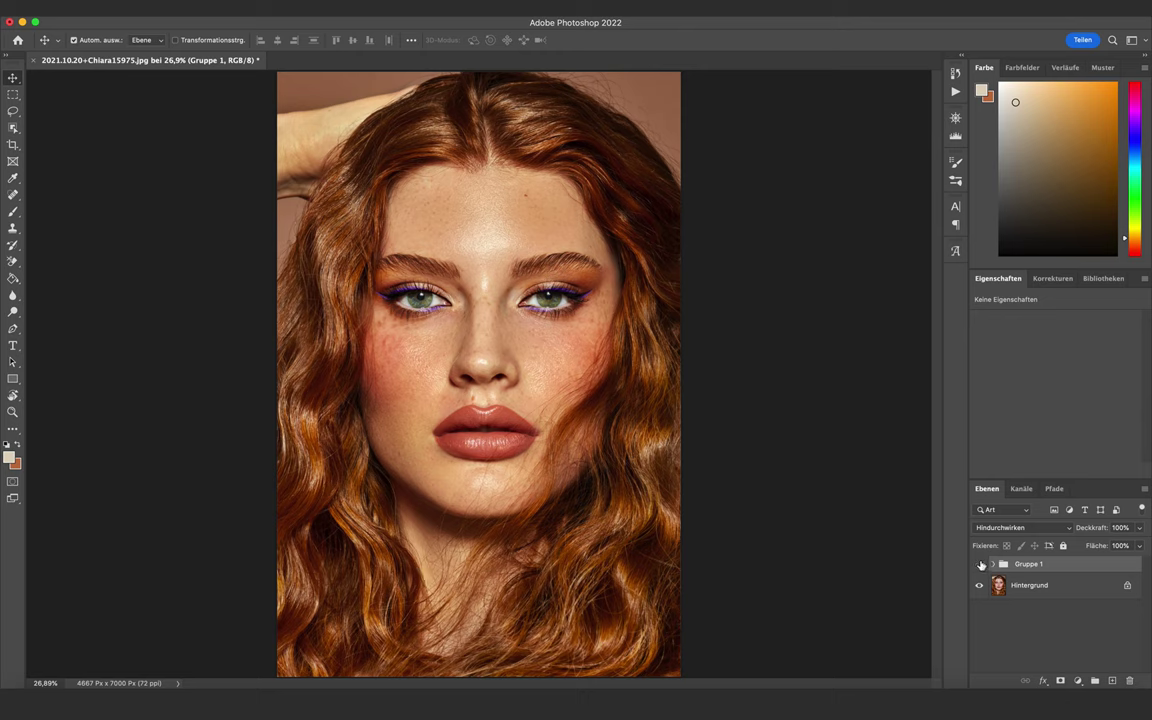
left_click(1139, 527)
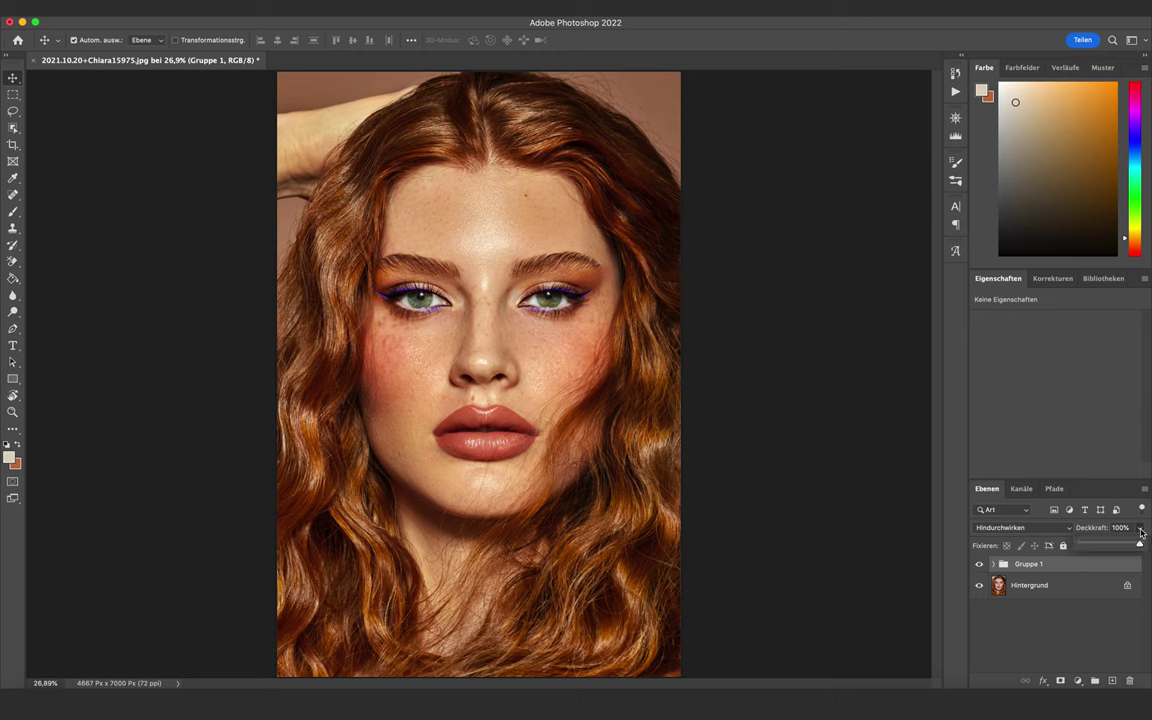
left_click_drag(1139, 544, 1126, 544)
Step: Compare the weakened adjustment group with the original skin tones in the full portrait and in a face close-up
left_click(979, 564)
left_click(979, 564)
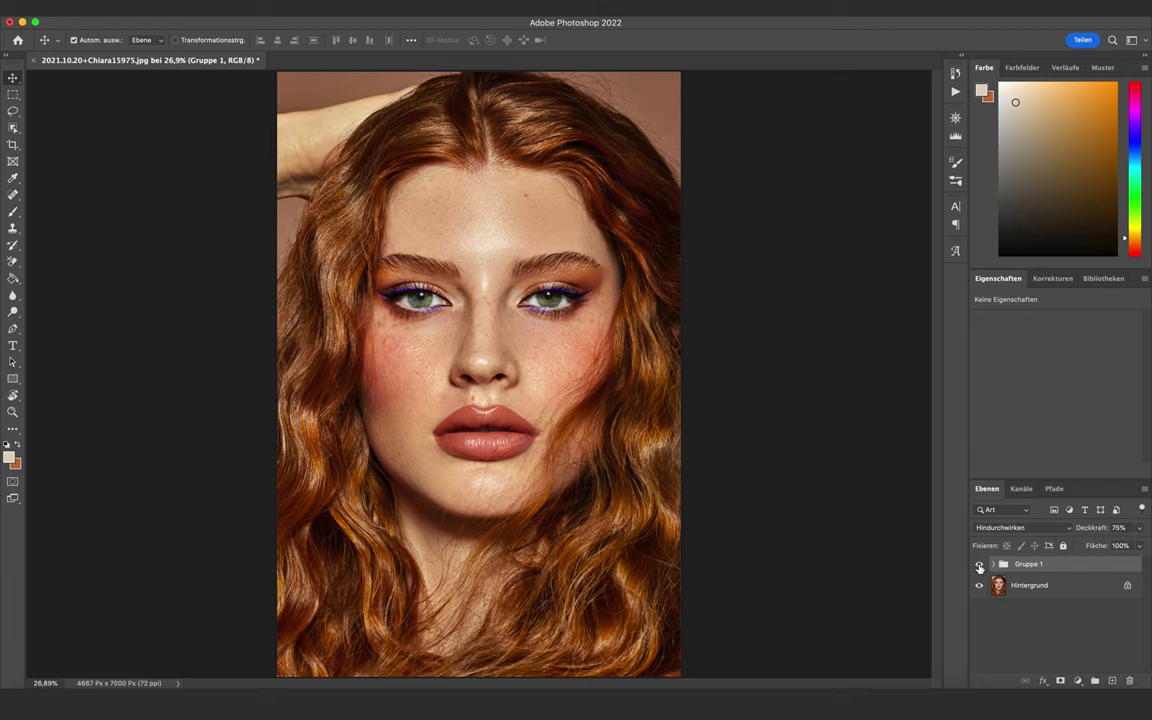
left_click(979, 564)
left_click(979, 564)
scroll(567, 406, "up", 5)
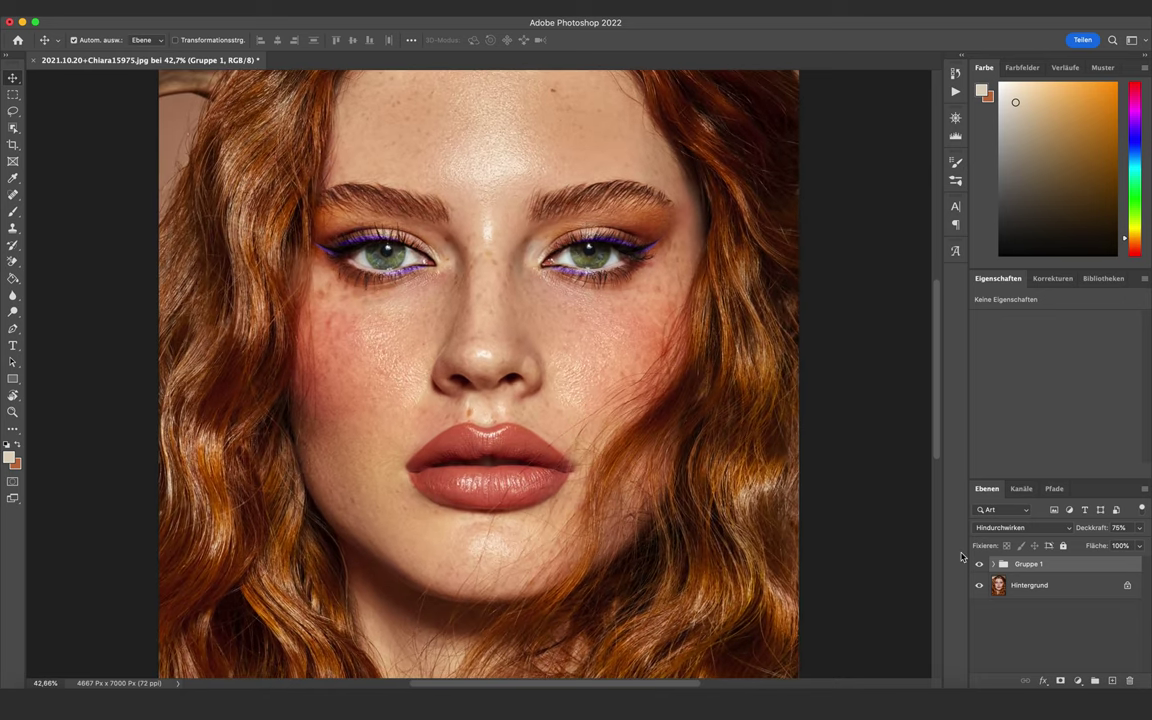
left_click(979, 565)
left_click(979, 565)
left_click(979, 565)
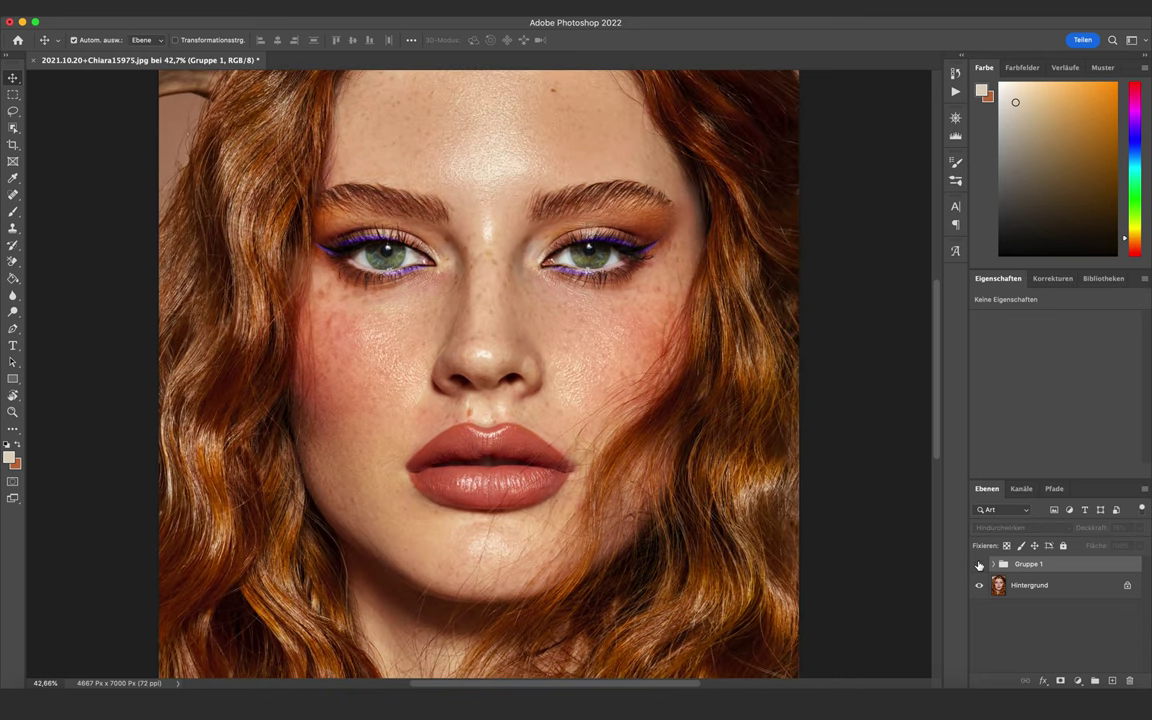
left_click(979, 564)
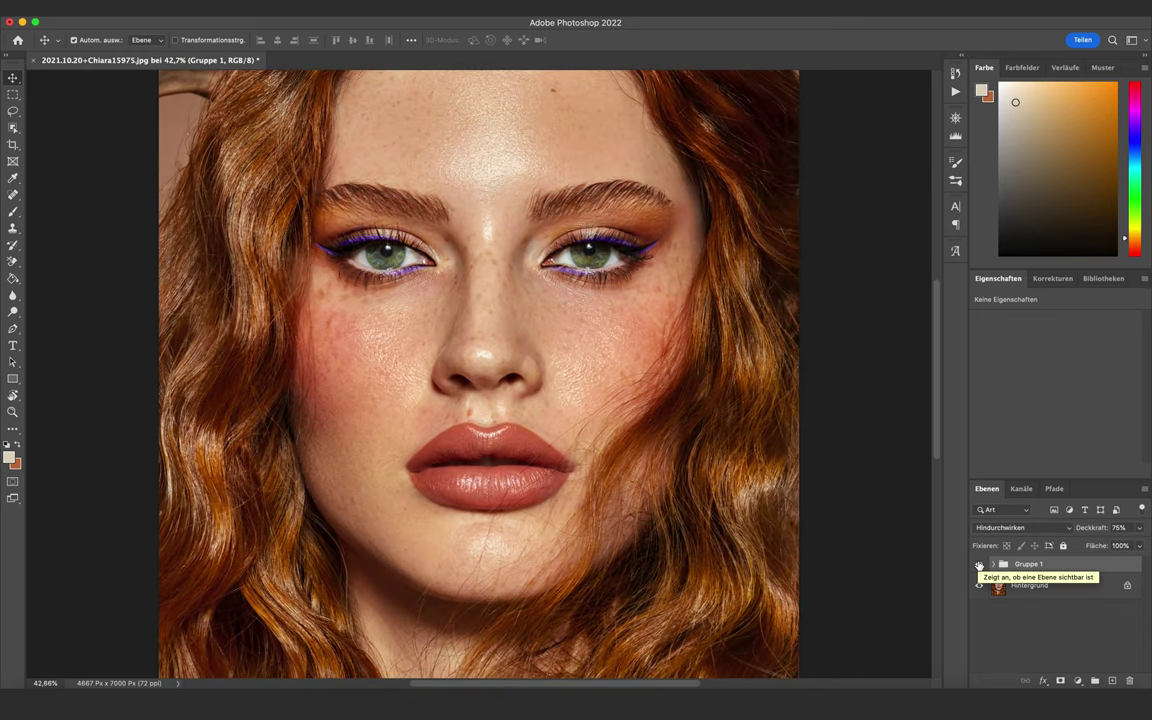